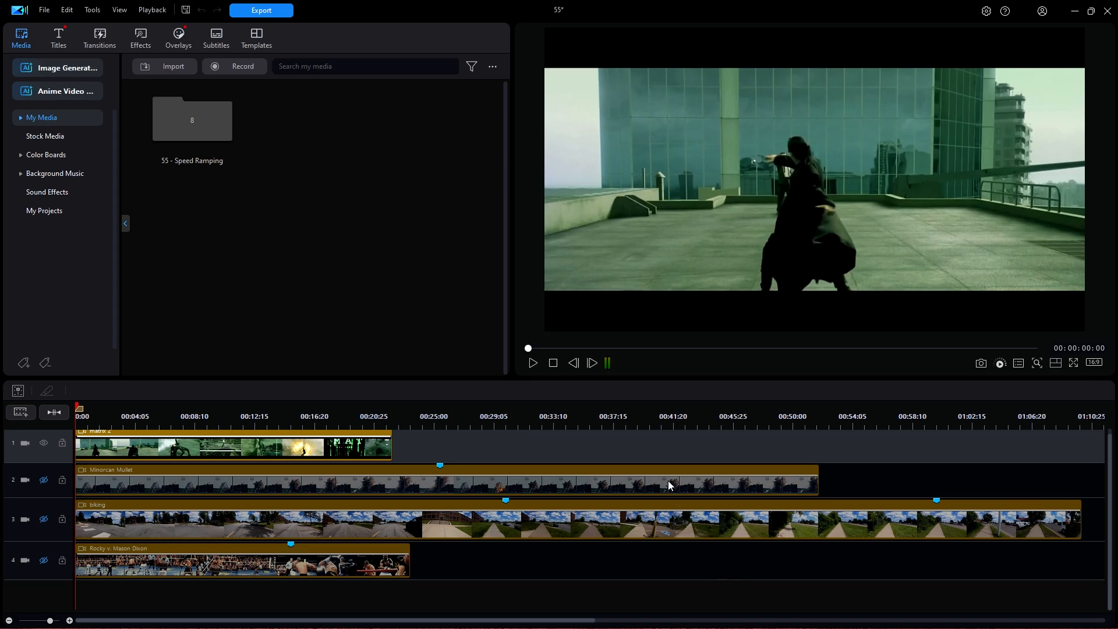
Step: Preview the rooftop clip, then hide its track from the preview
click(534, 364)
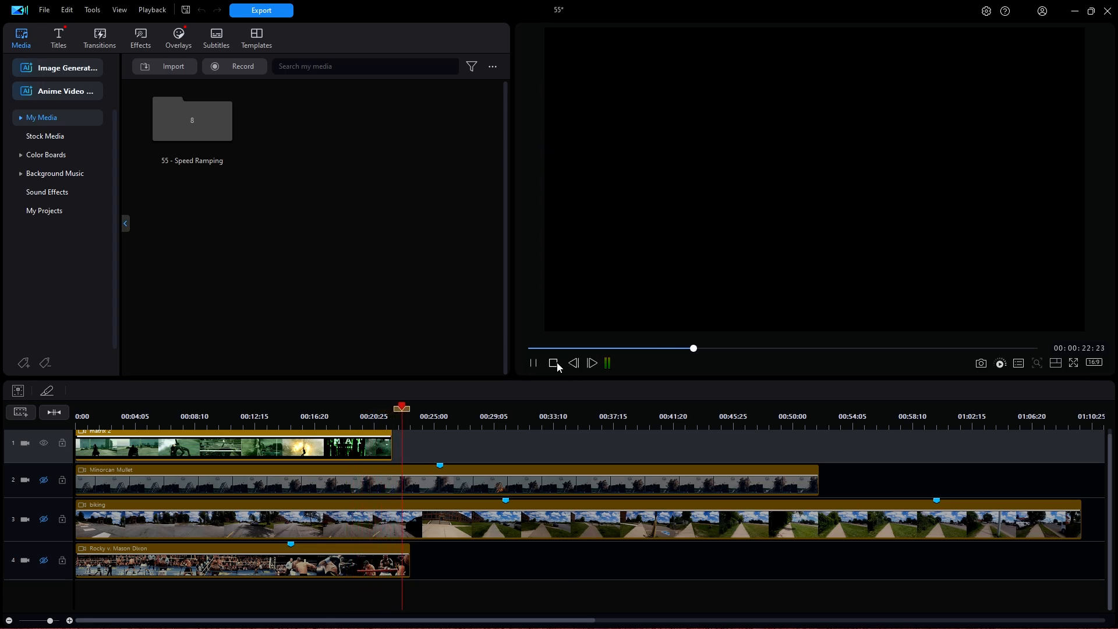
click(553, 364)
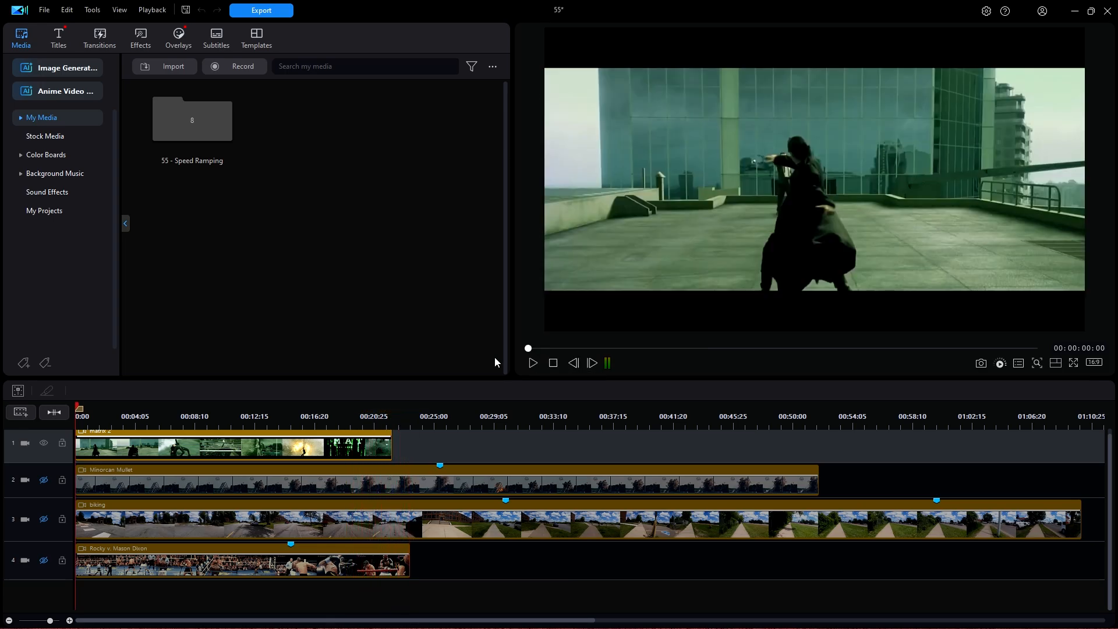
click(43, 444)
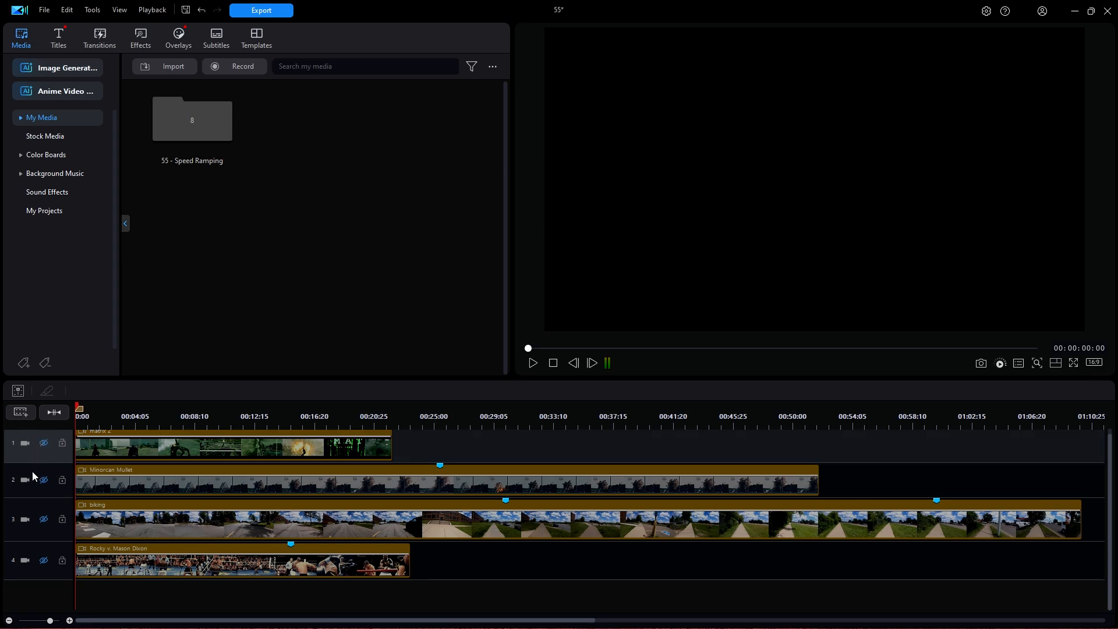
Step: Show the Minorcan Mullet track, preview it to about 00:00:45, then hide it
click(44, 477)
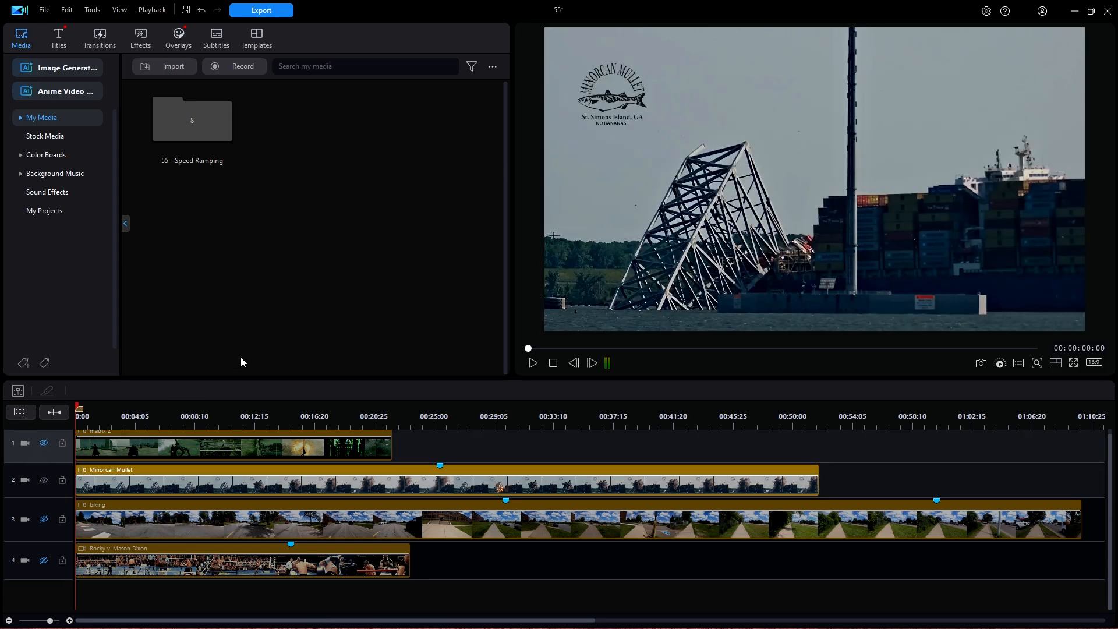
click(532, 361)
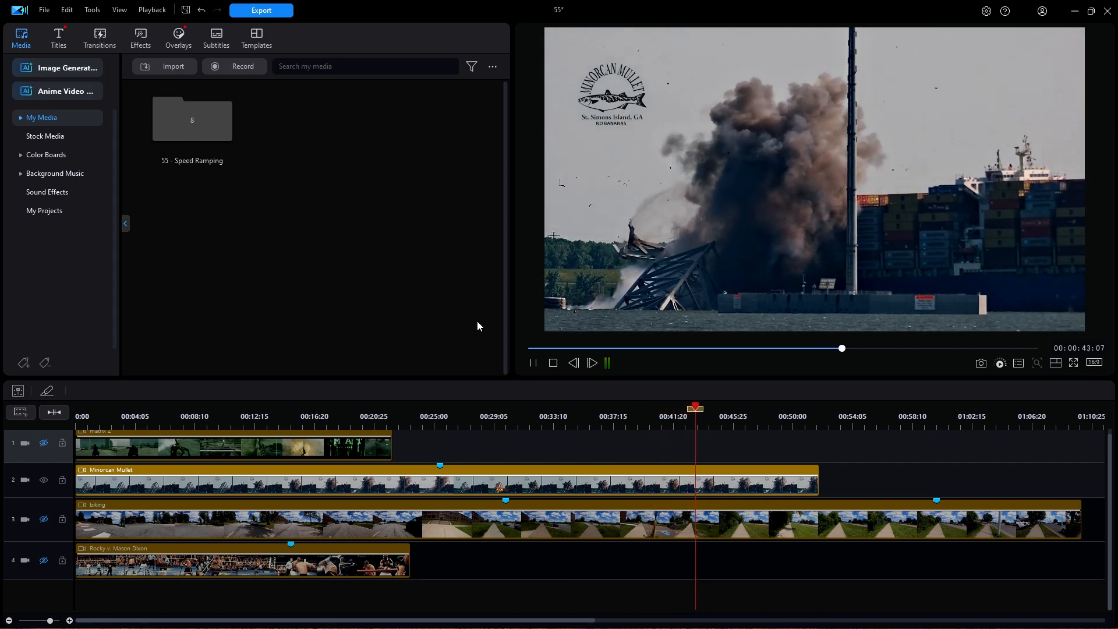
click(553, 363)
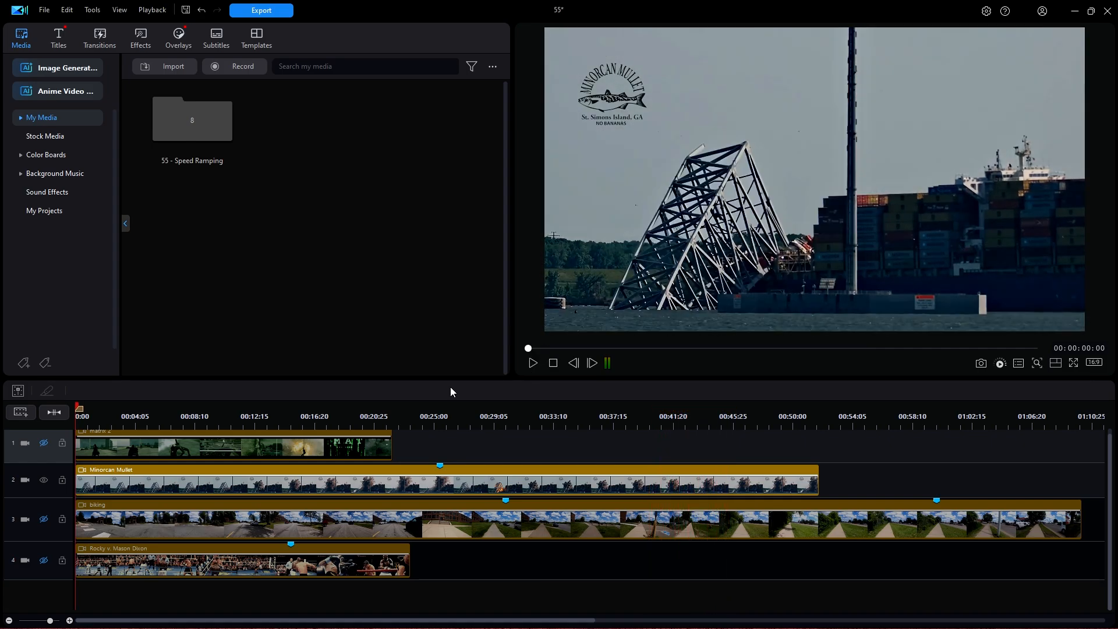
click(44, 481)
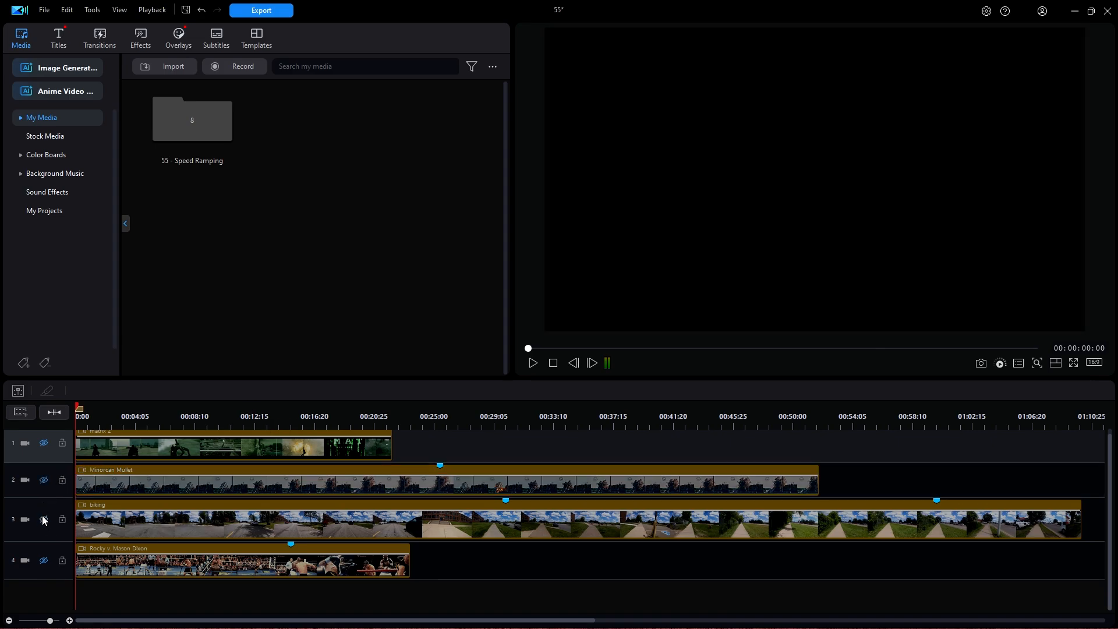
Step: Show track 3 and play the biking clip to about 00:01:01 before stopping
click(45, 517)
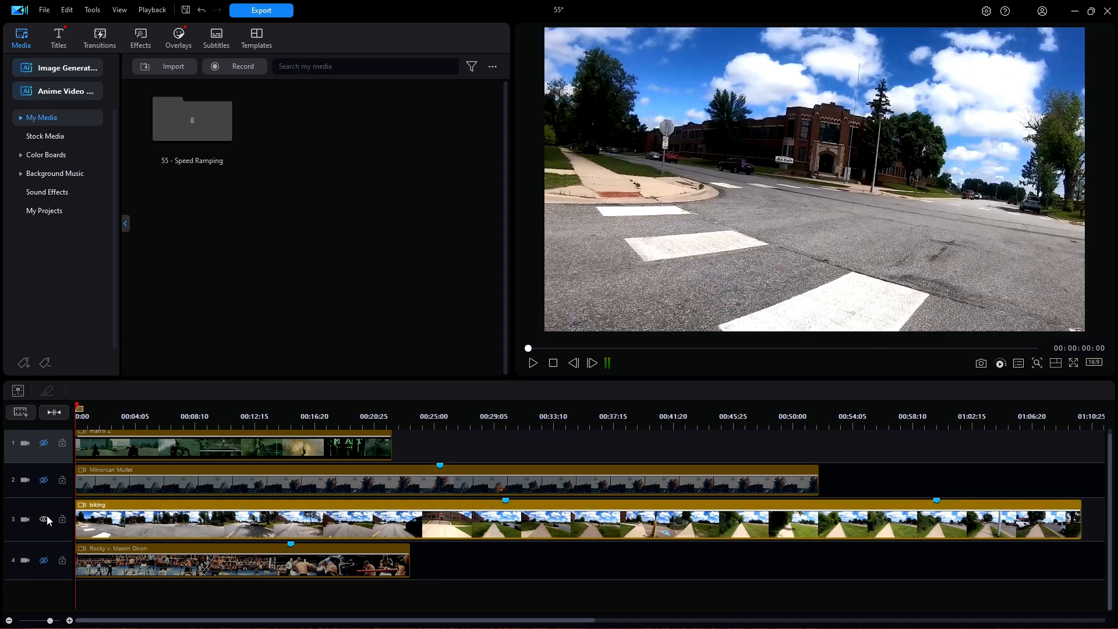
click(532, 363)
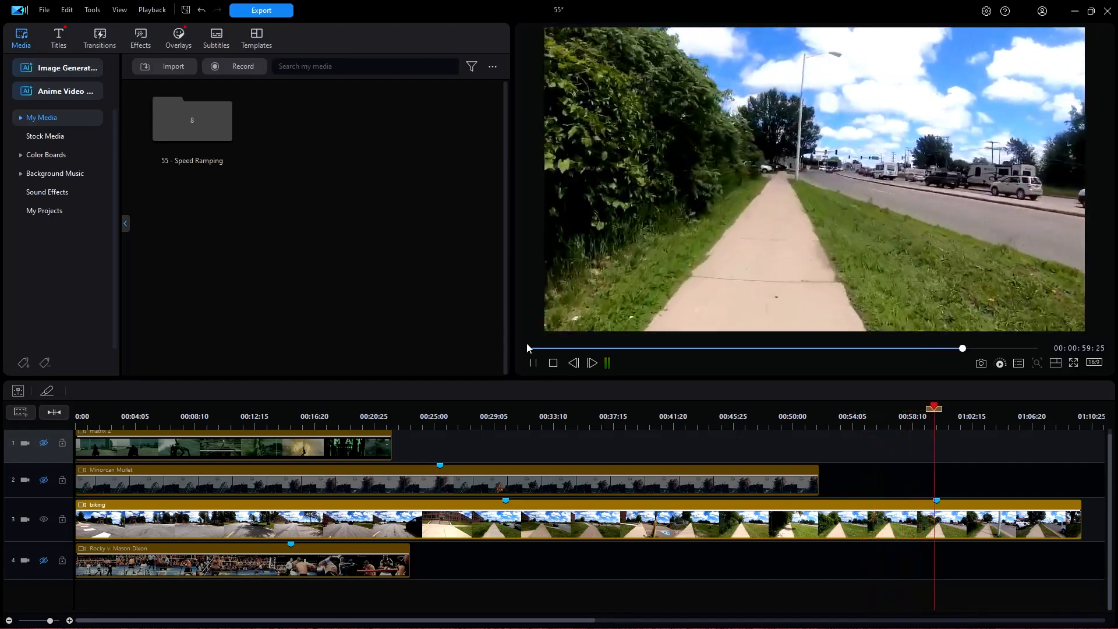
click(554, 363)
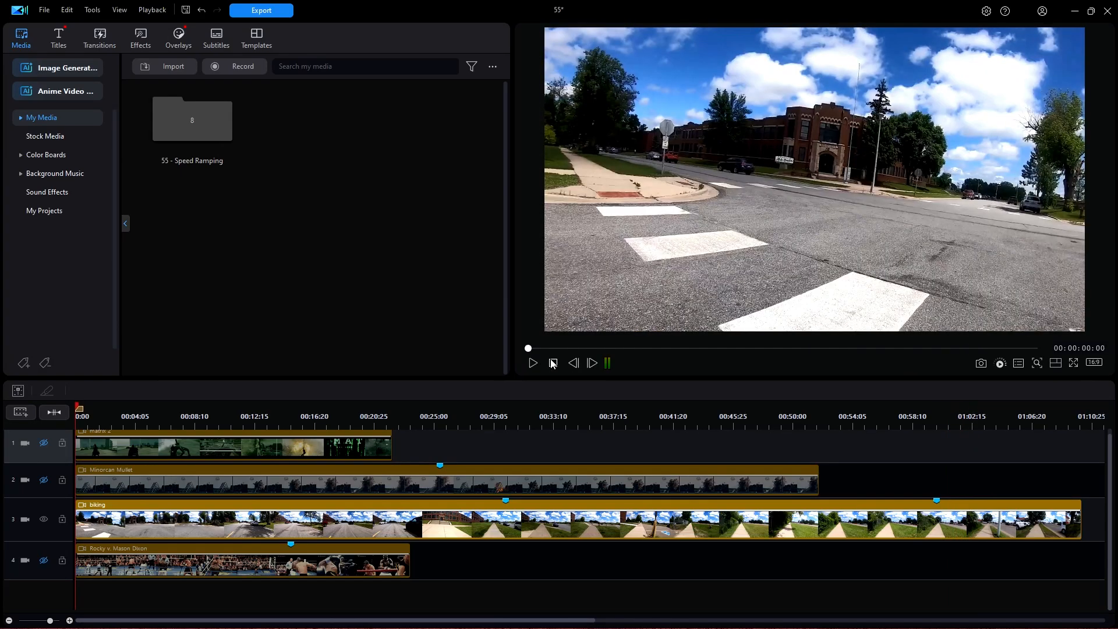
Step: Split the clips at exactly 00:00:30:00
click(506, 408)
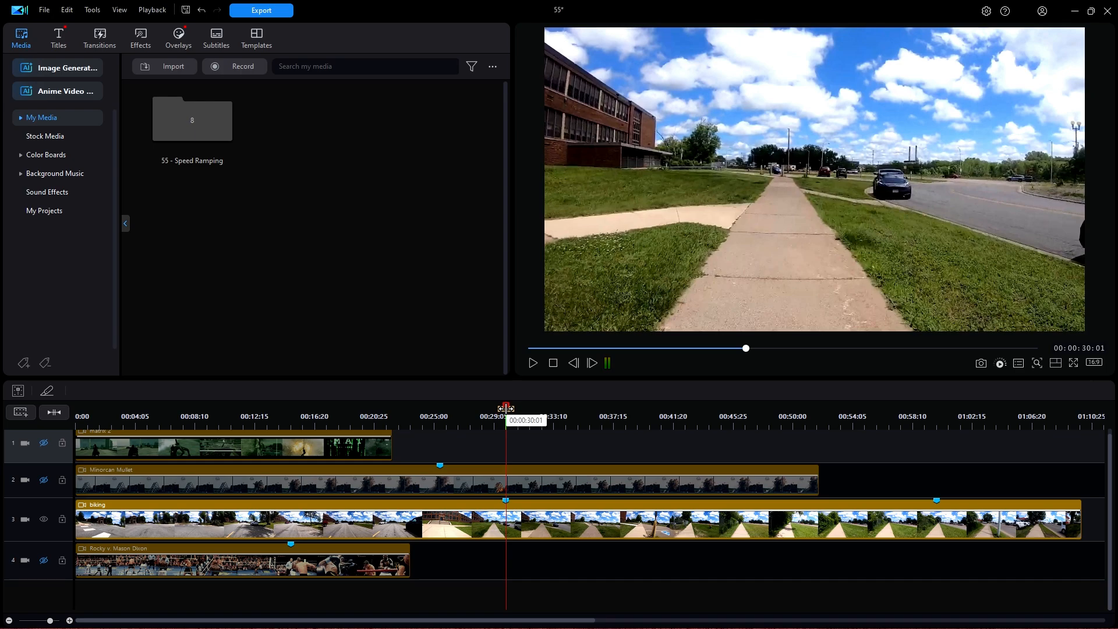
click(573, 363)
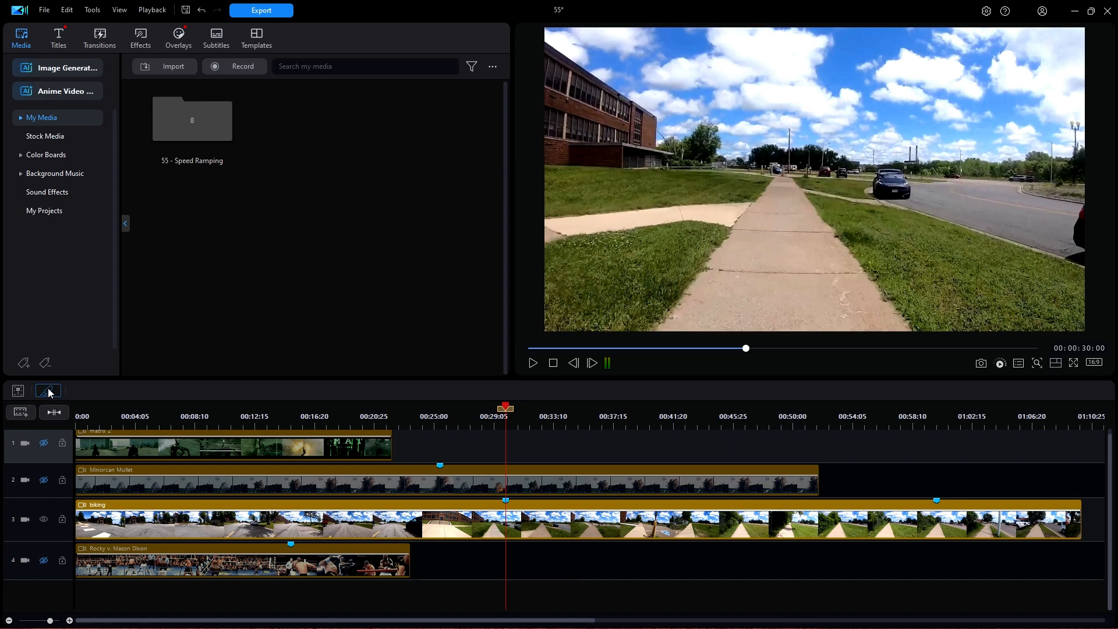
click(48, 392)
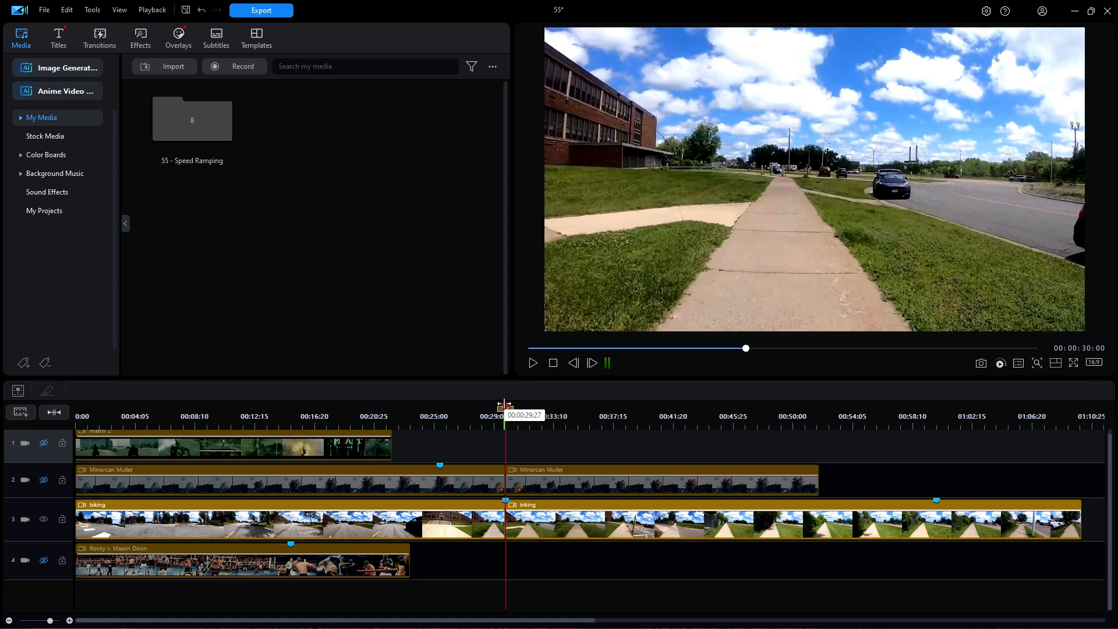
Step: Split the biking clip at exactly 00:01:00:00 and select its middle section
drag(504, 405, 936, 424)
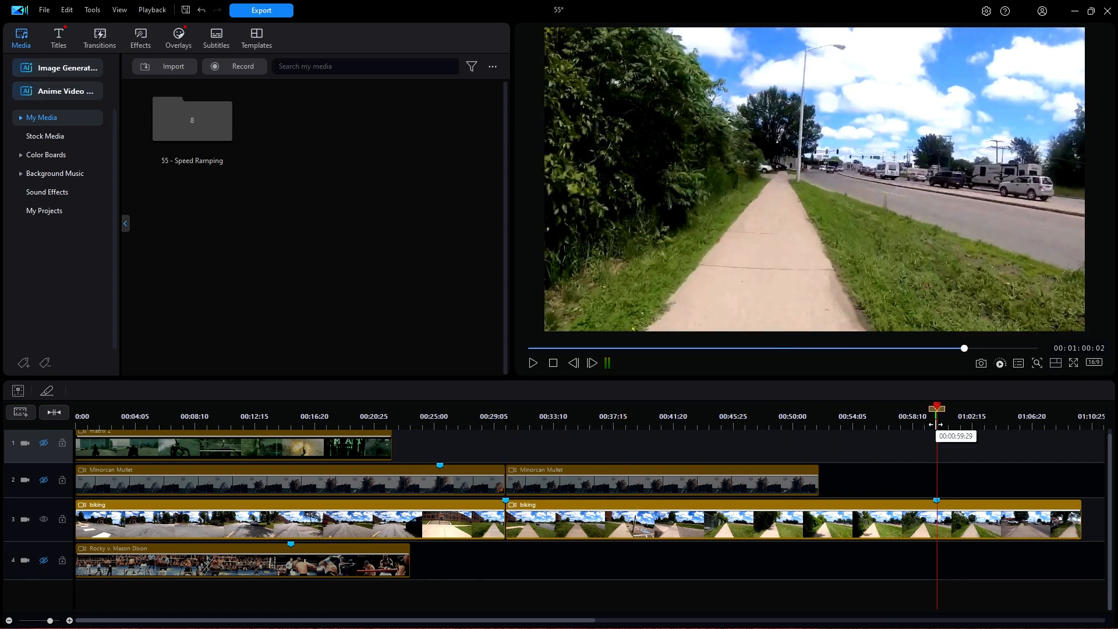
click(575, 363)
click(575, 363)
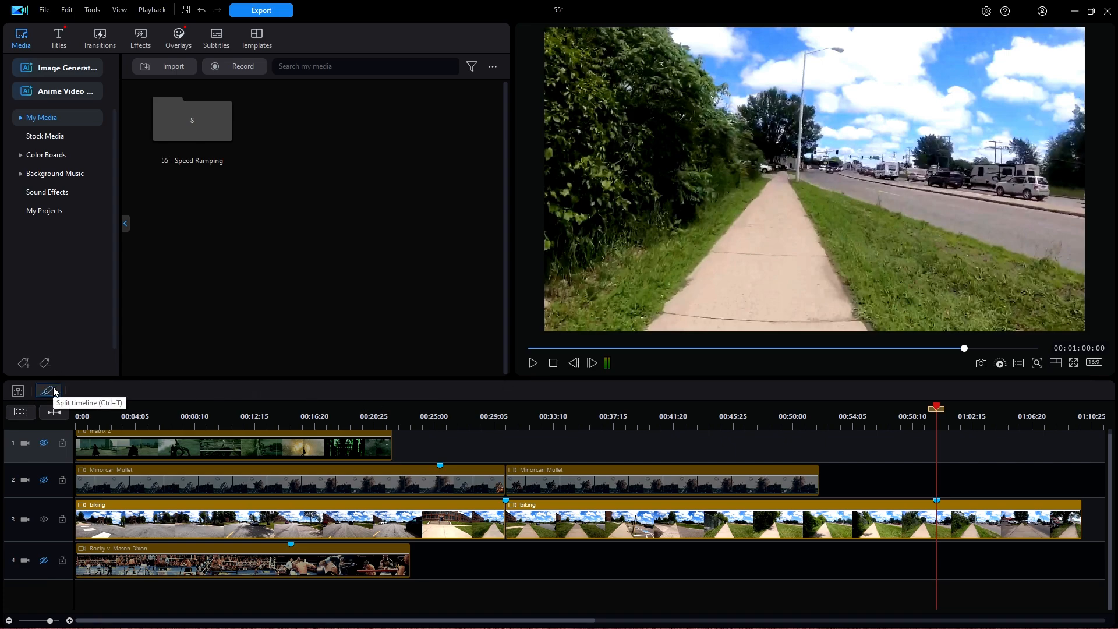
click(48, 390)
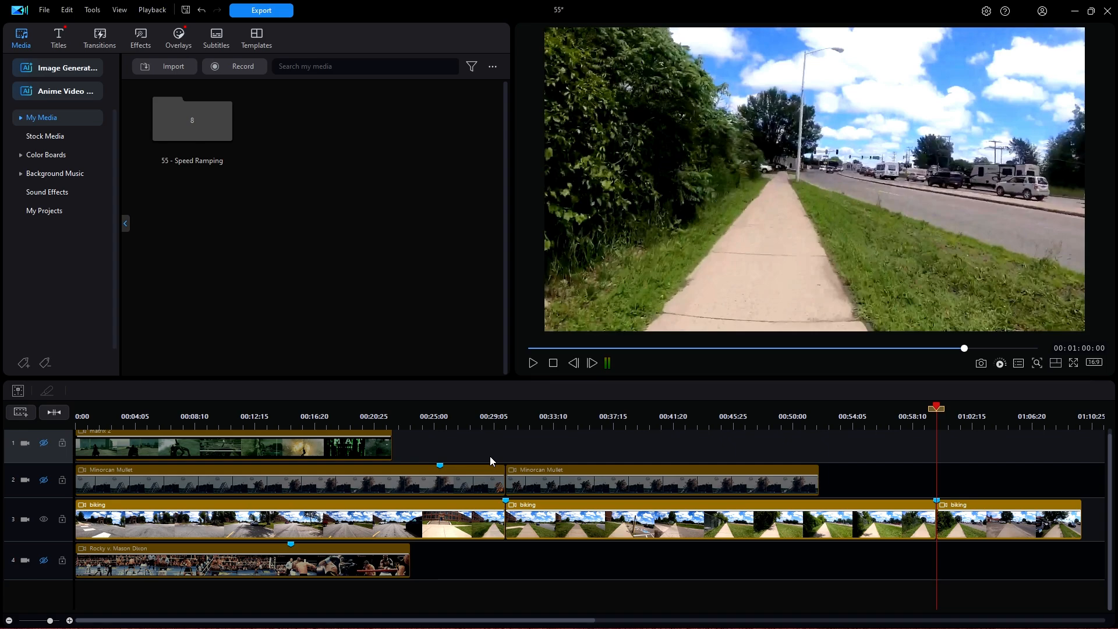
click(699, 519)
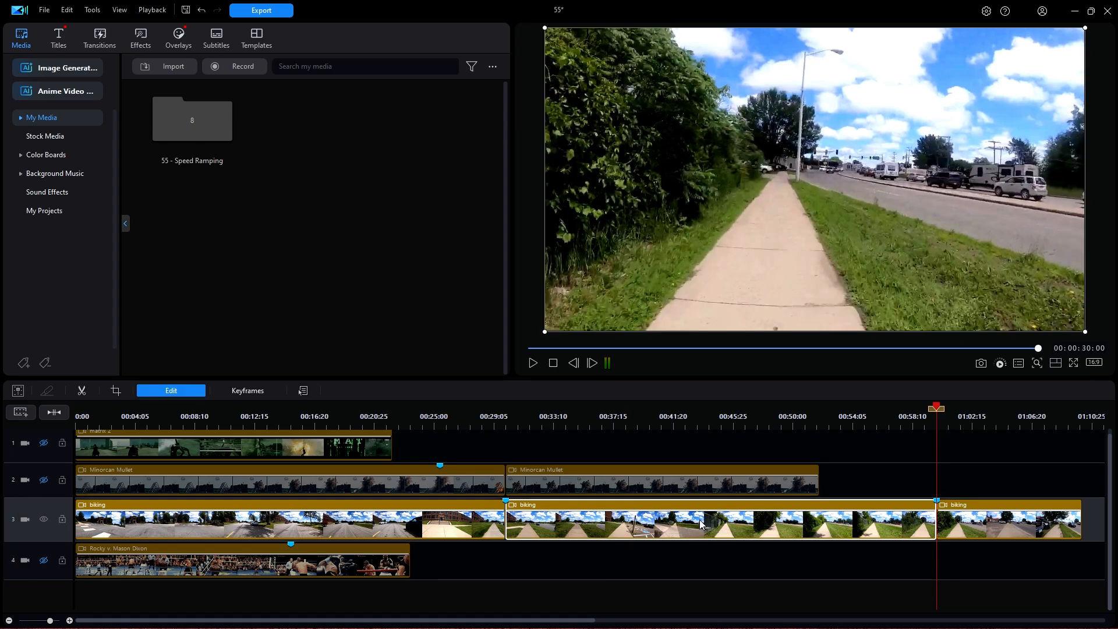
Step: Open Video Speed Designer for the middle biking section from the Edit tools
click(192, 391)
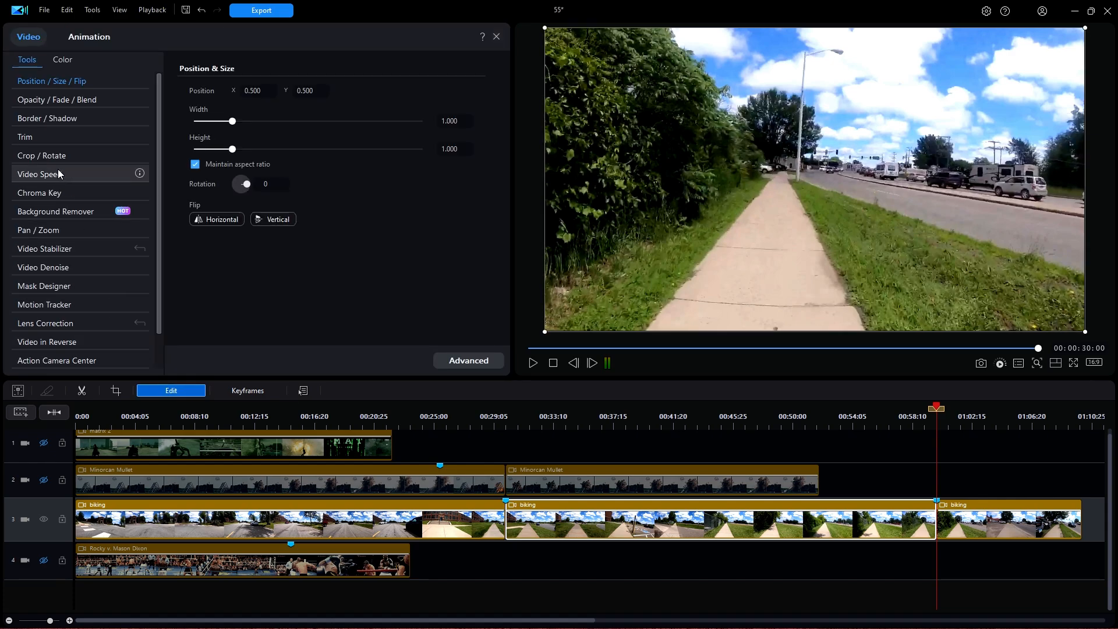
click(60, 175)
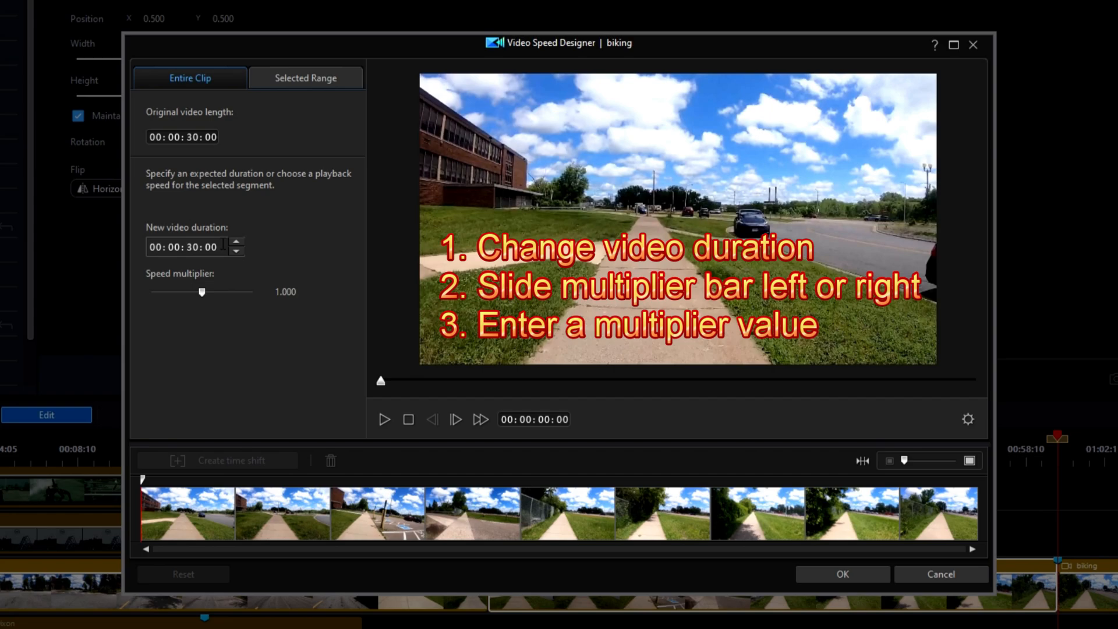
Step: Set the middle biking section's speed multiplier to 3.0, shortening it to 00:00:10:00, and apply
click(192, 245)
mouse_move(200, 291)
mouse_down()
mouse_move(215, 291)
mouse_move(199, 294)
mouse_up()
mouse_move(301, 292)
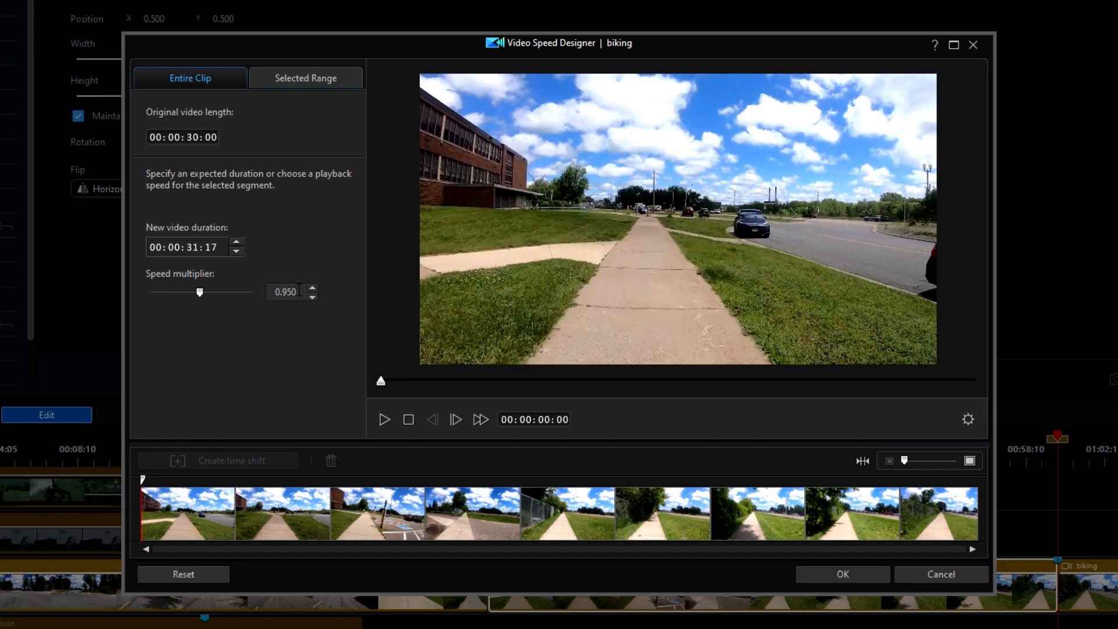
drag(301, 290, 261, 296)
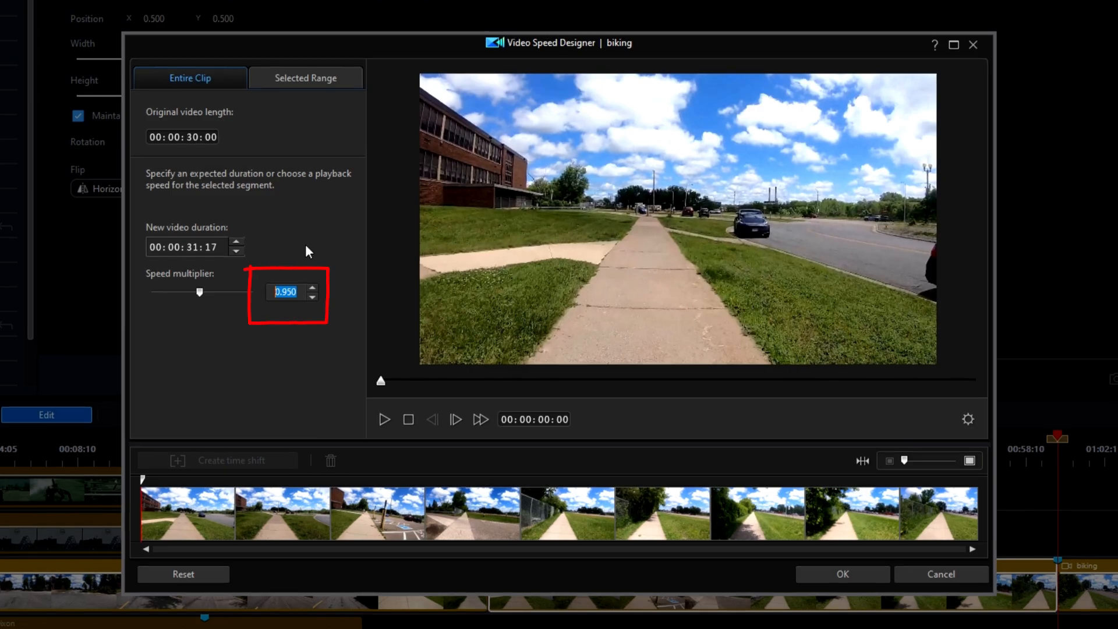
text(3.0)
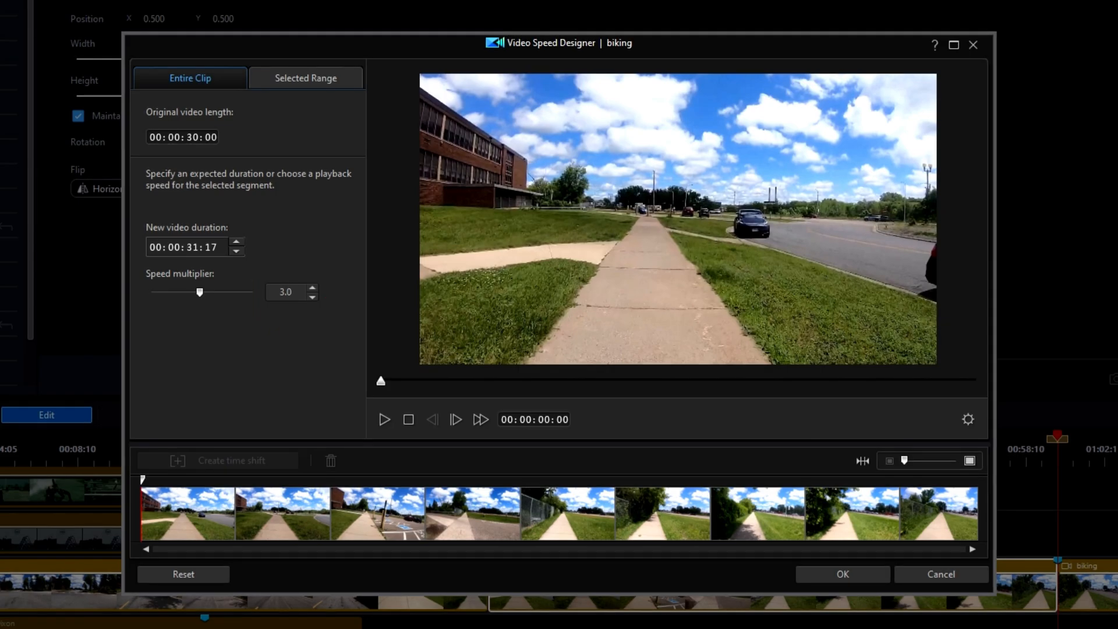
key(Return)
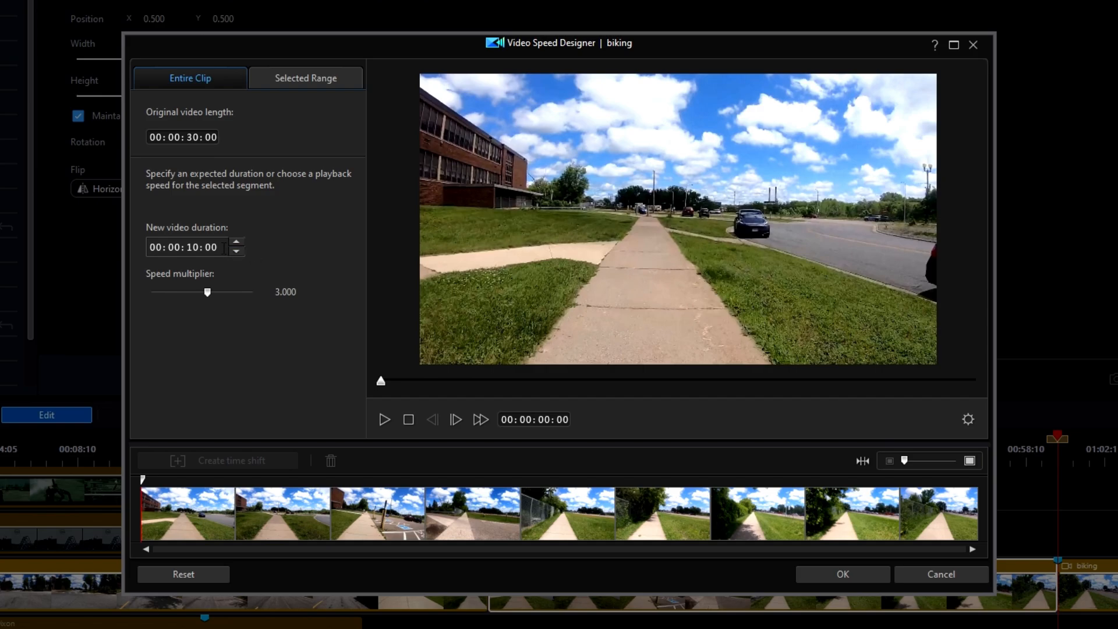
click(175, 247)
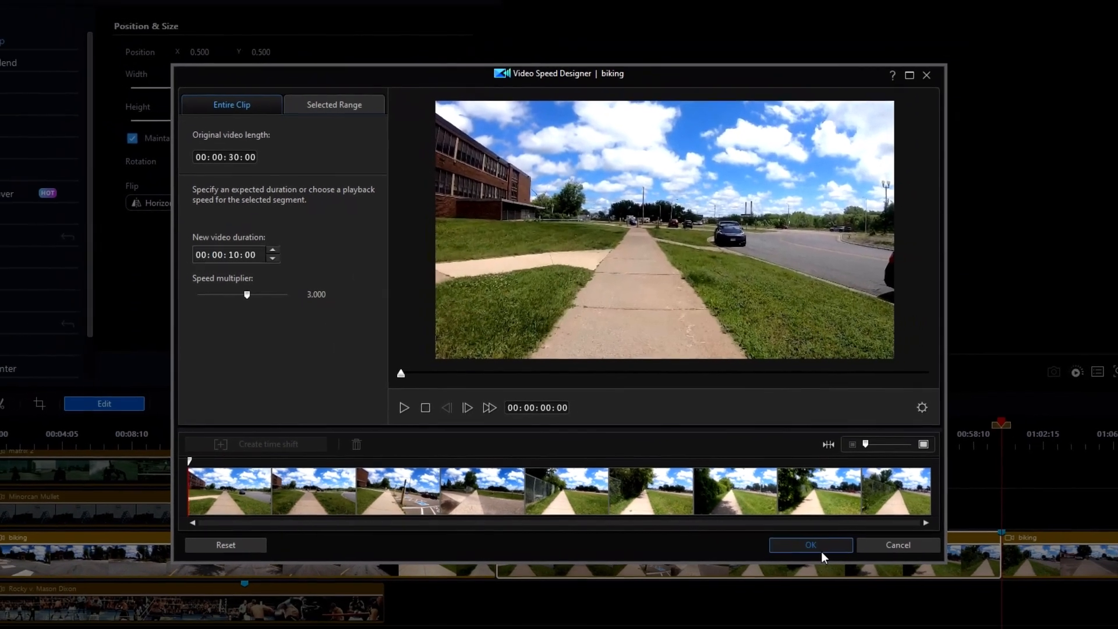
click(843, 575)
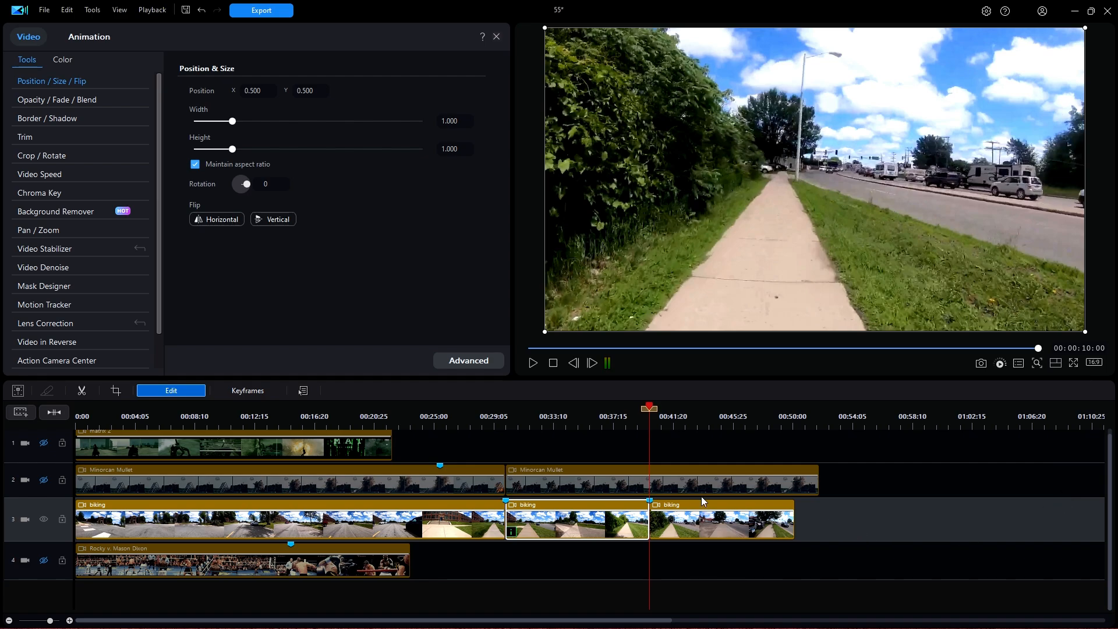
Step: Deselect the clip and play back the 3x biking section from just before 00:00:29
drag(645, 407, 434, 406)
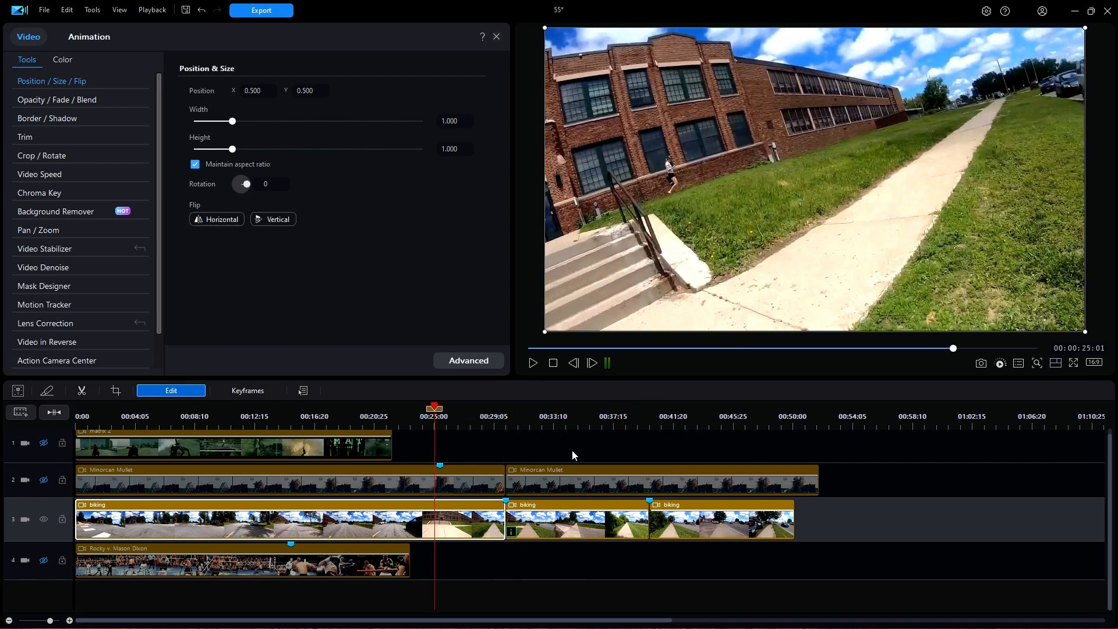
key(space)
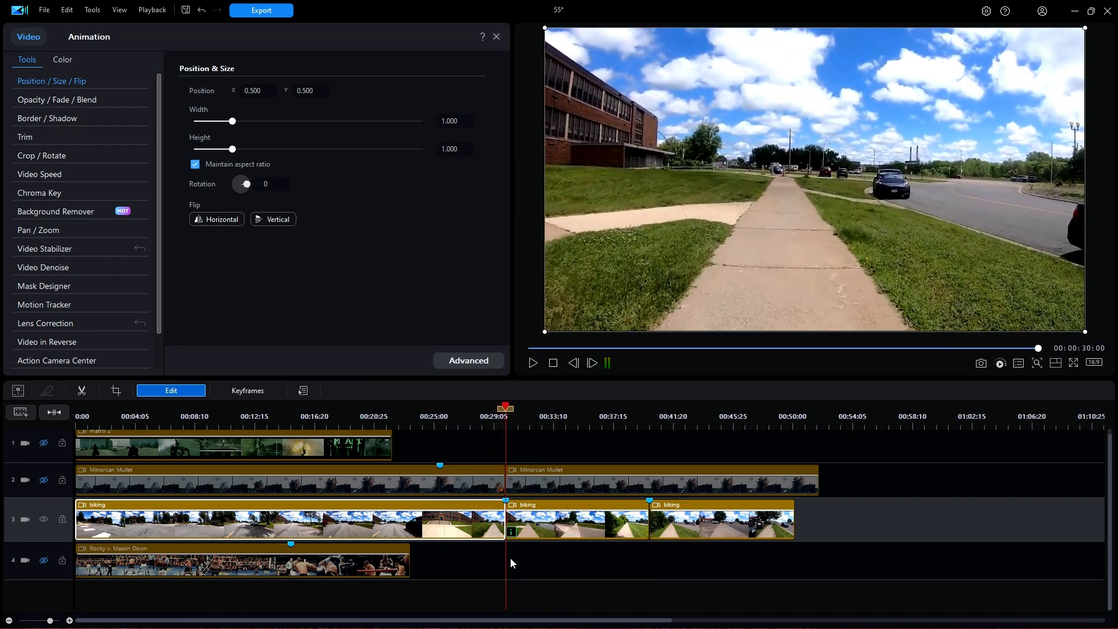
click(477, 560)
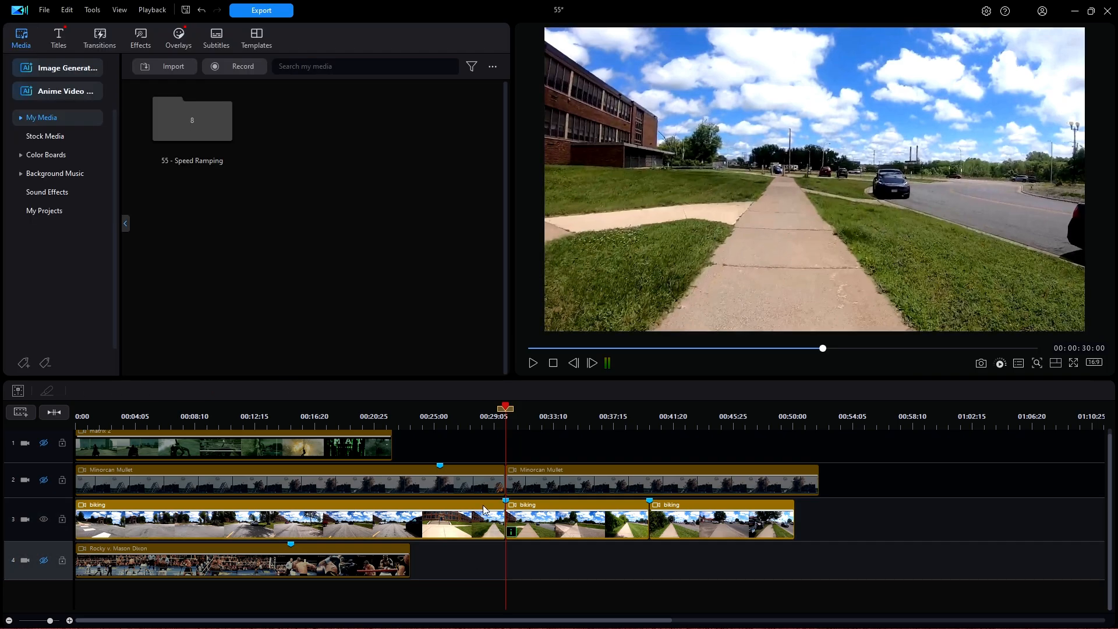
click(491, 422)
key(space)
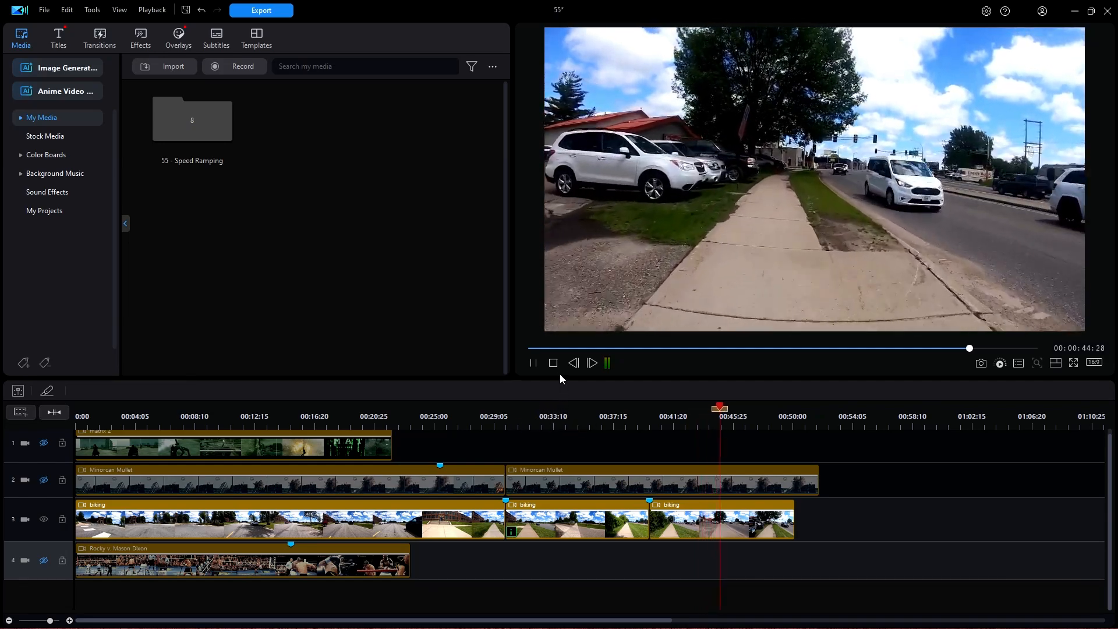
Step: Hide the biking track, show the Rocky boxing track, and preview it to about 00:00:23
click(553, 362)
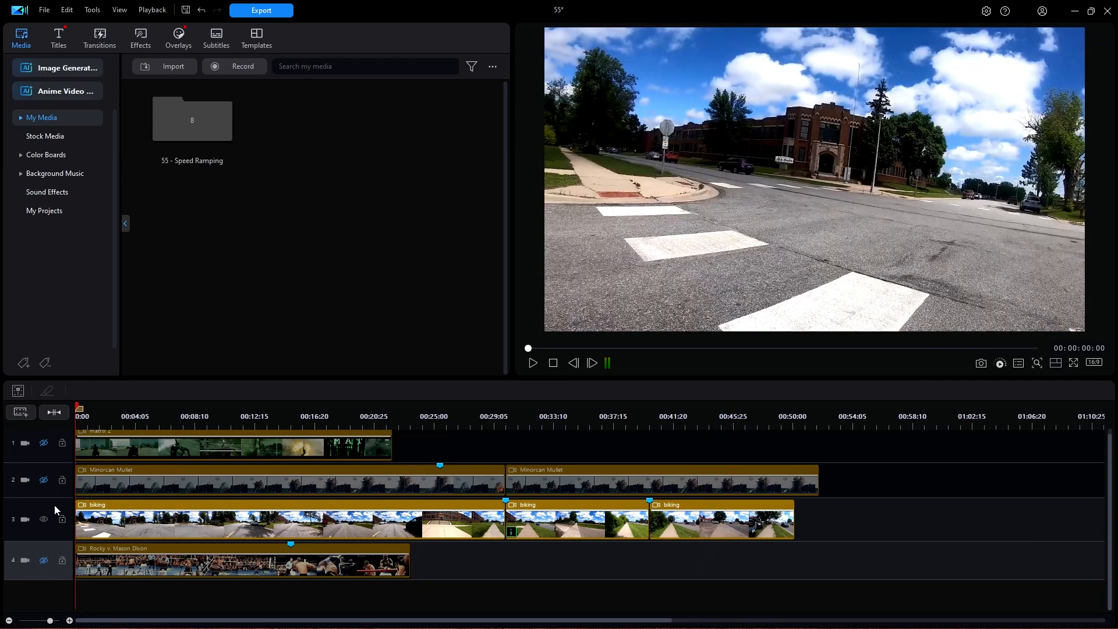
click(44, 519)
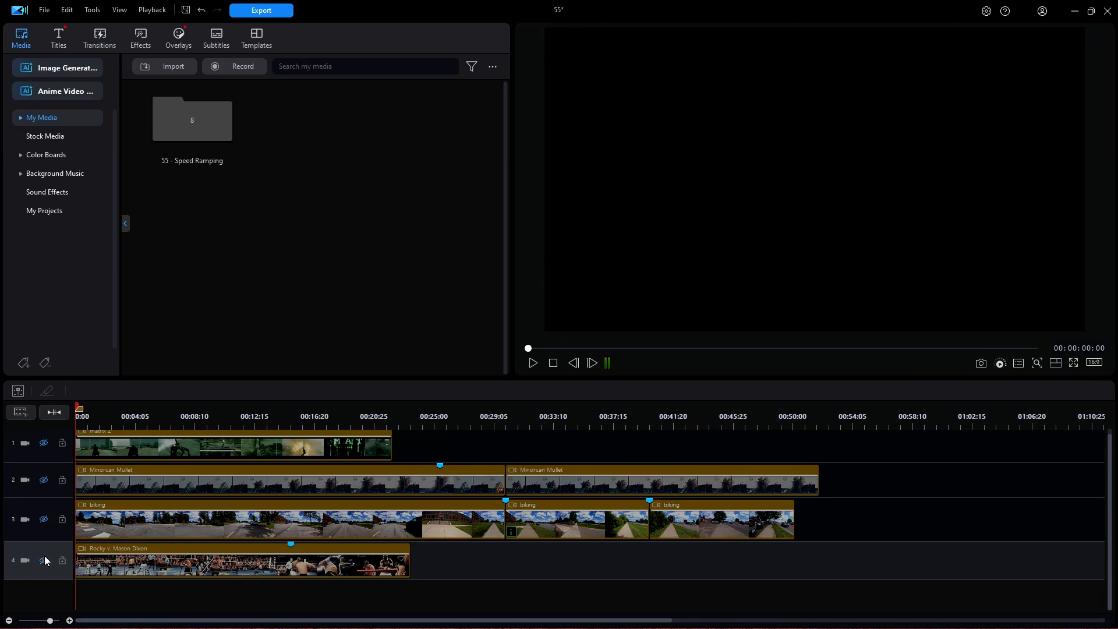
click(43, 559)
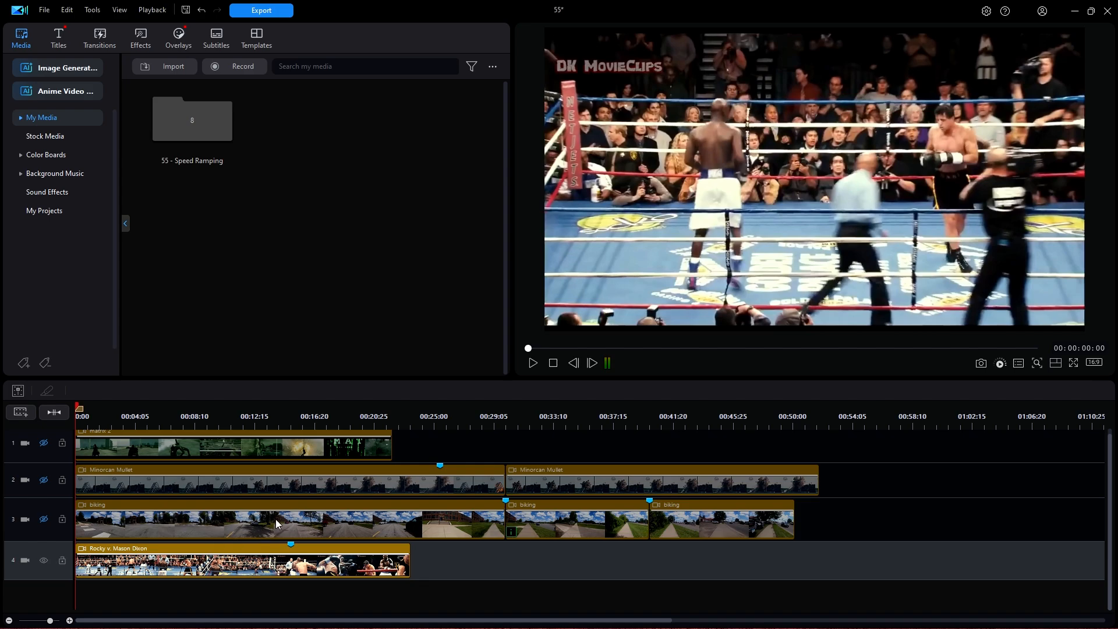
click(533, 362)
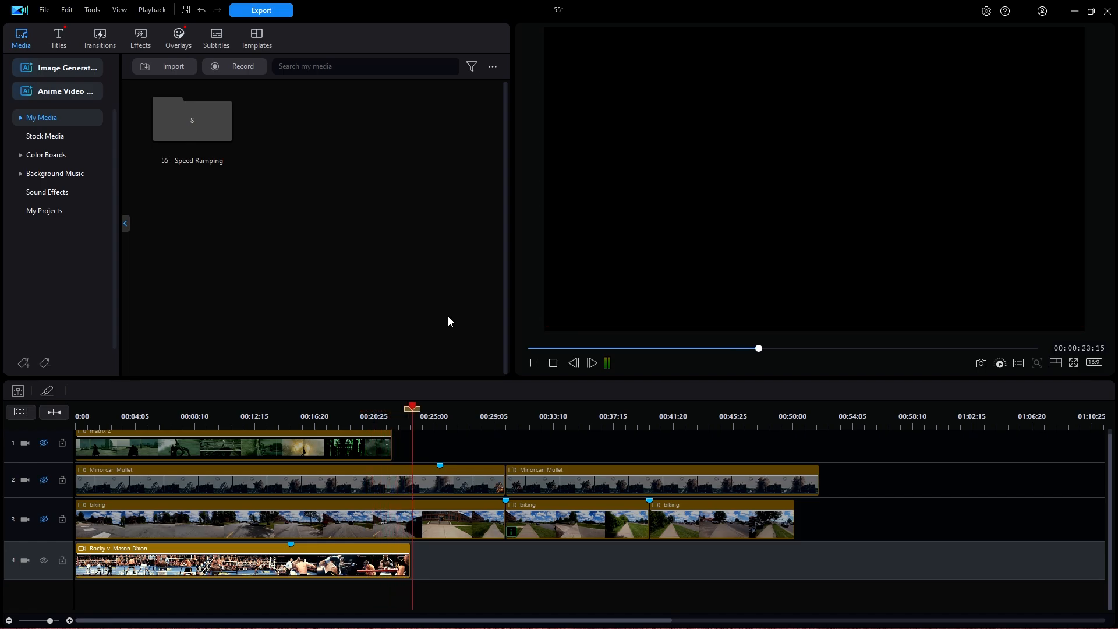
key(space)
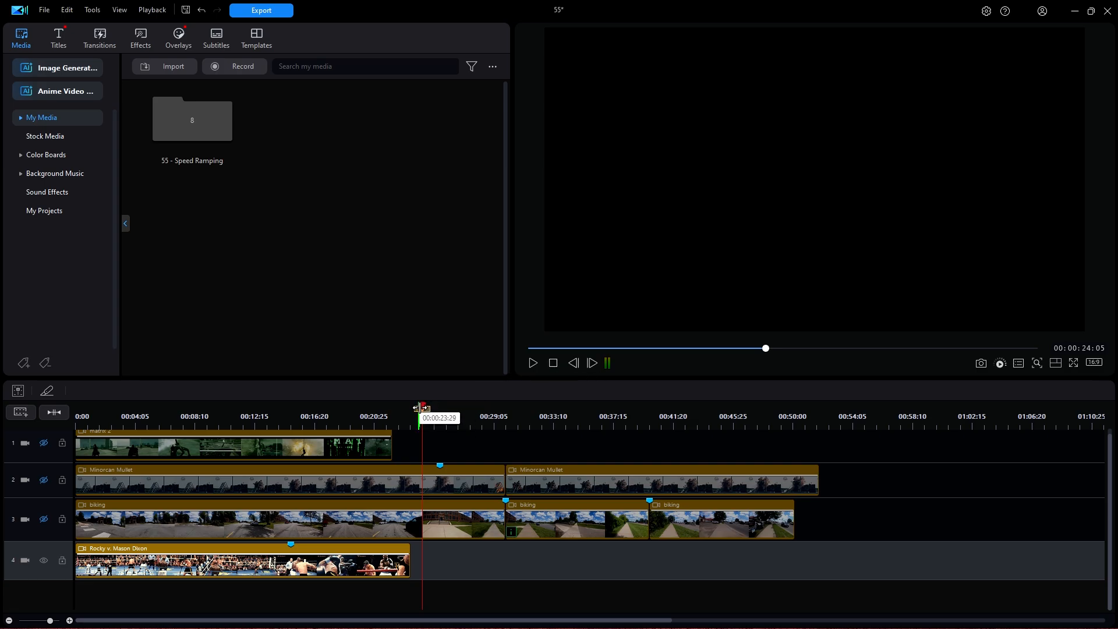
Step: Scrub the timeline playhead over the Rocky clip to 00:00:15:00
drag(423, 407, 298, 408)
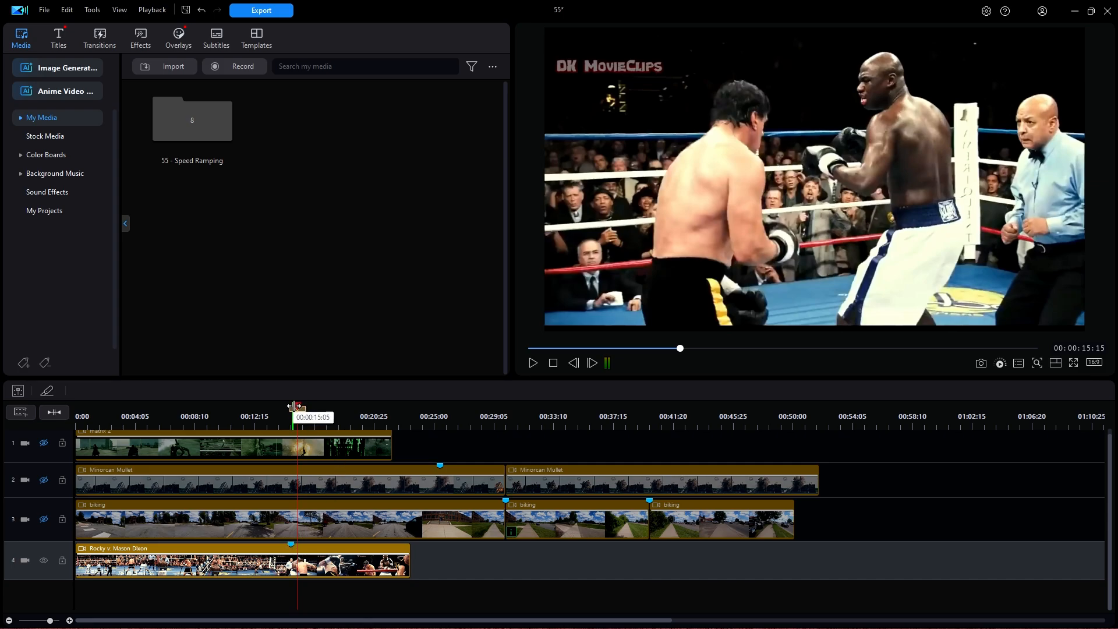
drag(298, 403, 291, 457)
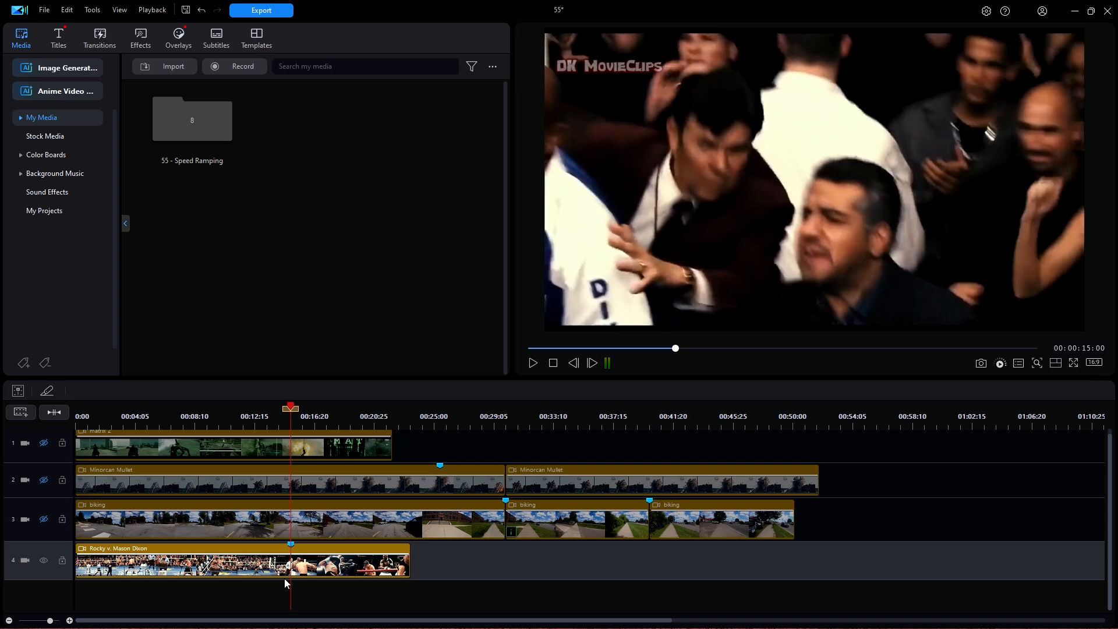
Step: Open Video Speed Designer for the Rocky v. Mason Dixon clip in Selected Range mode
click(236, 566)
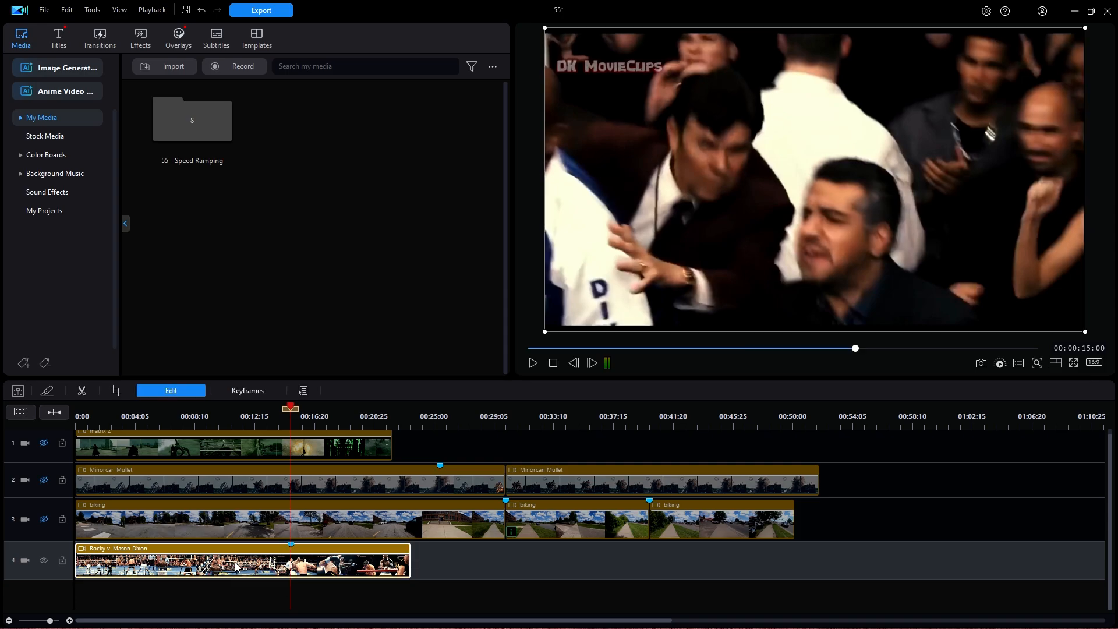
click(197, 393)
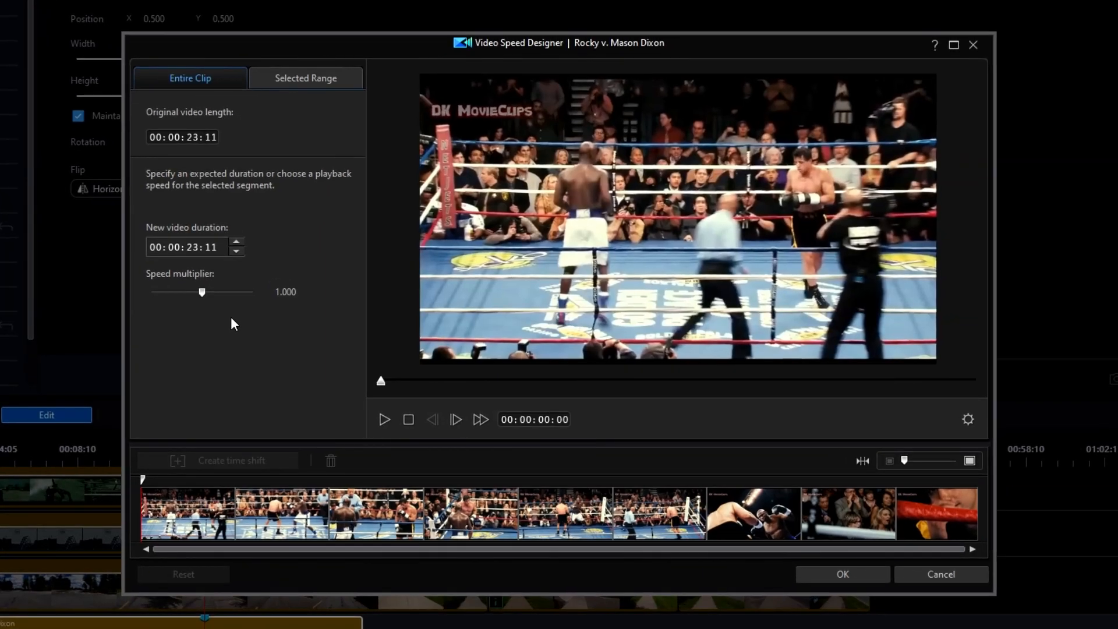
click(309, 75)
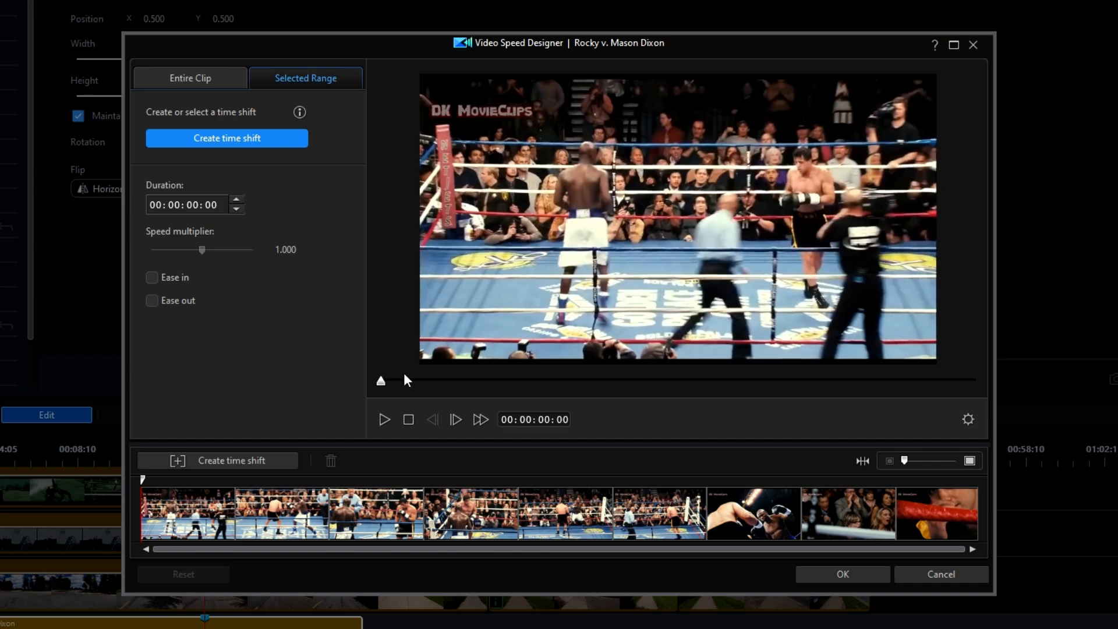
Step: Move the designer's Rocky clip preview to exactly 00:00:15:00
mouse_move(382, 382)
mouse_down()
mouse_move(641, 385)
mouse_move(903, 424)
mouse_move(814, 419)
mouse_move(941, 425)
mouse_move(691, 419)
mouse_move(713, 427)
mouse_up()
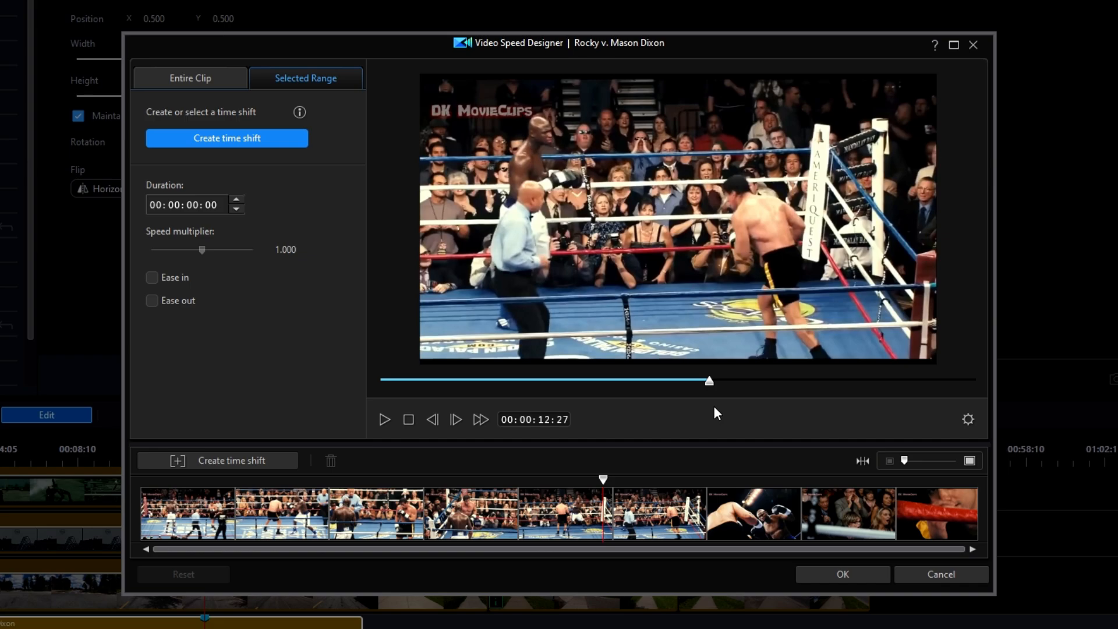
drag(708, 381, 764, 399)
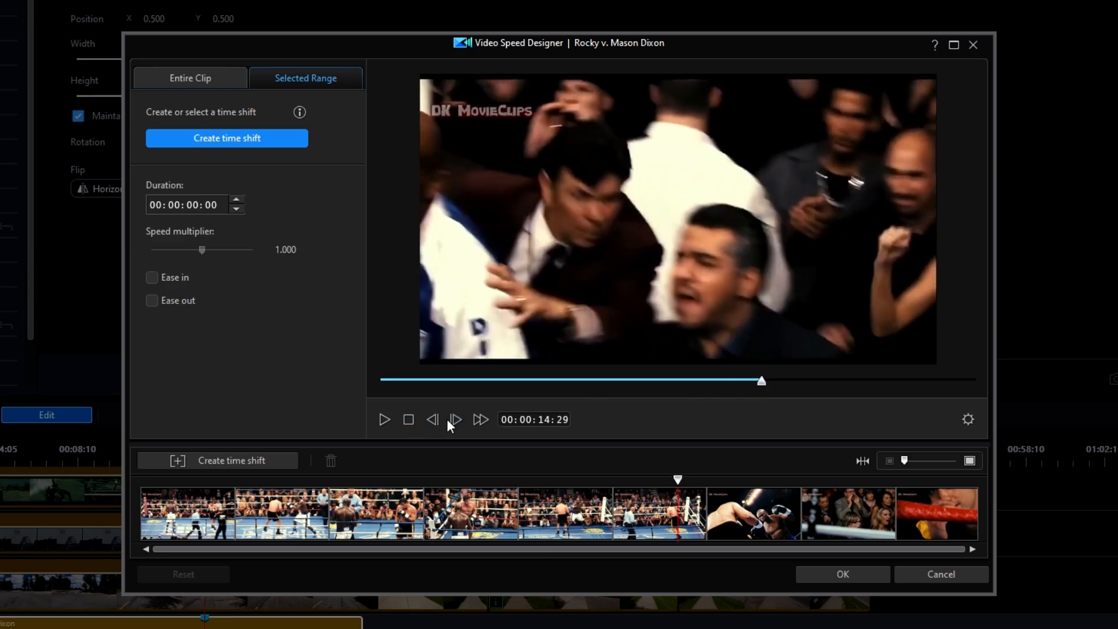
click(455, 418)
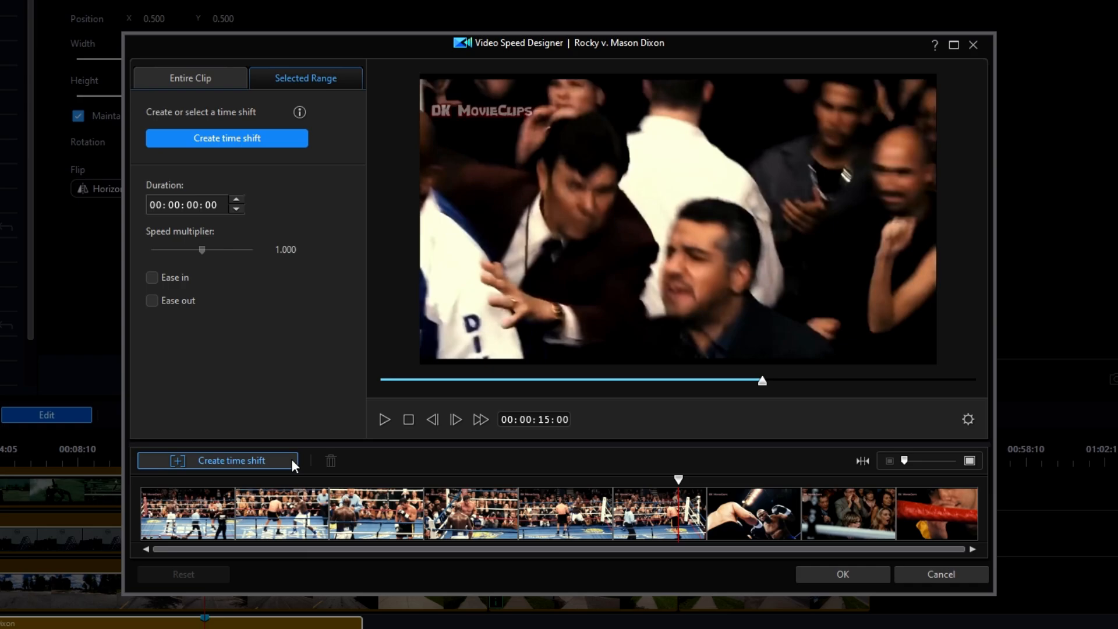
Step: Add a time-shift range on the Rocky clip from 15 seconds to its end, 00:00:08:11 long
click(268, 463)
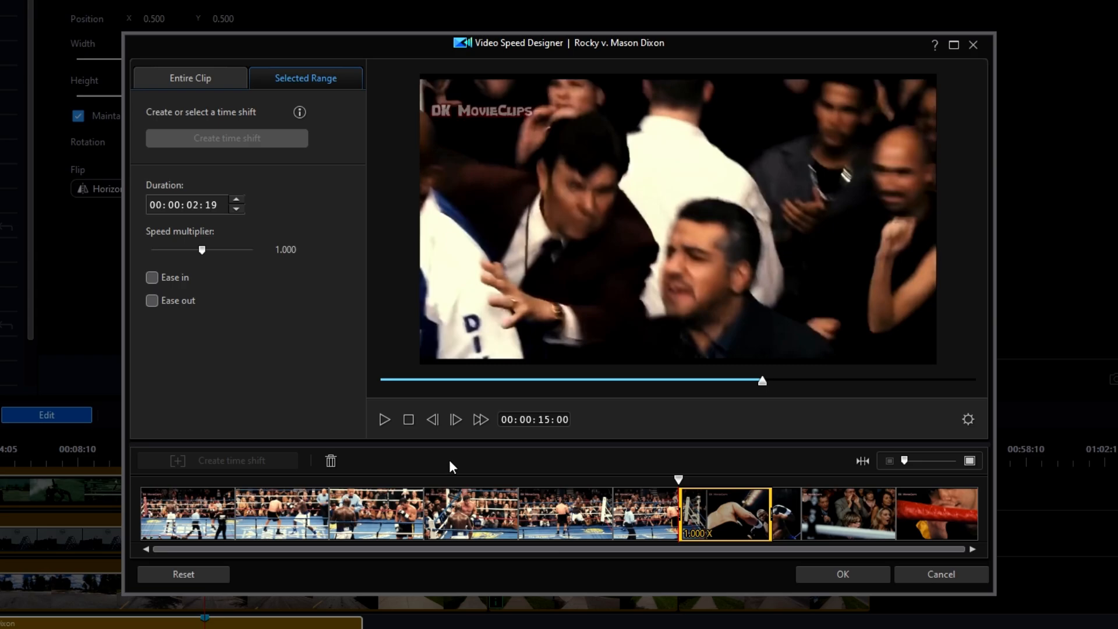
click(772, 514)
drag(773, 514, 993, 499)
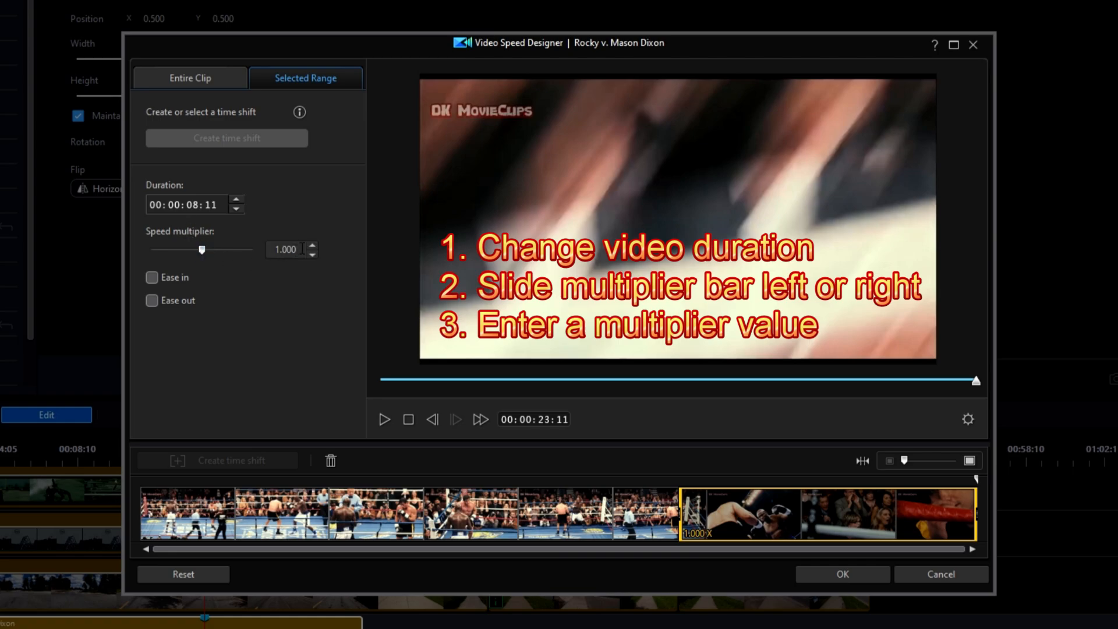
drag(300, 249, 265, 249)
Step: Enter 0.5 as the range's speed multiplier, stretching it to 00:00:16:22
text(0.5)
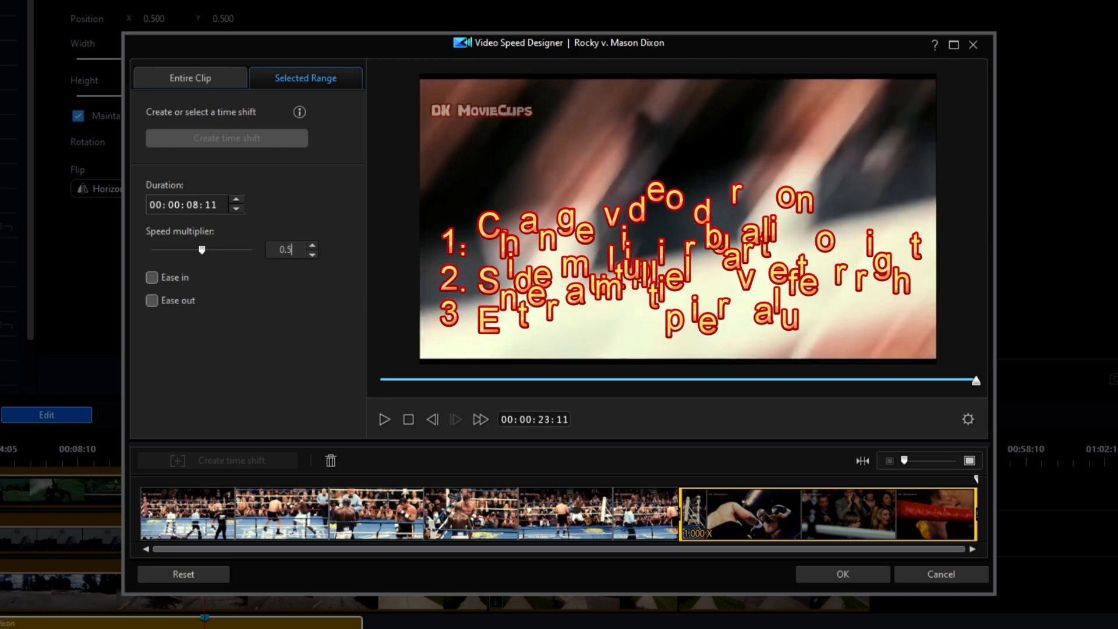
key(Return)
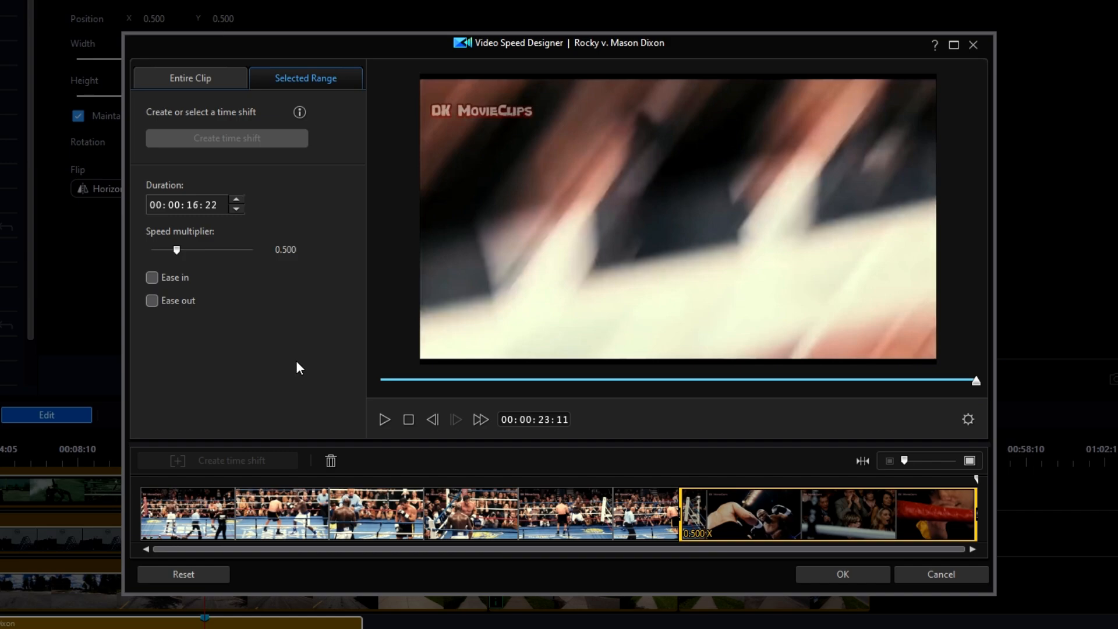
Step: Enable Ease in on the 0.5x range and play the clip from before the range to review it
click(152, 278)
drag(977, 387, 701, 402)
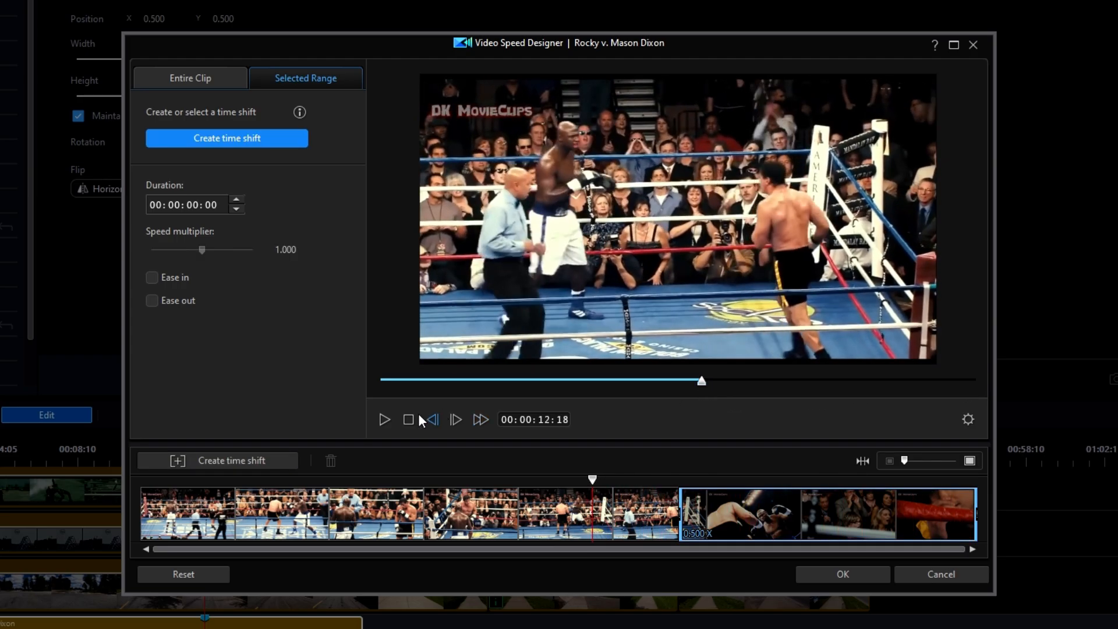
click(385, 419)
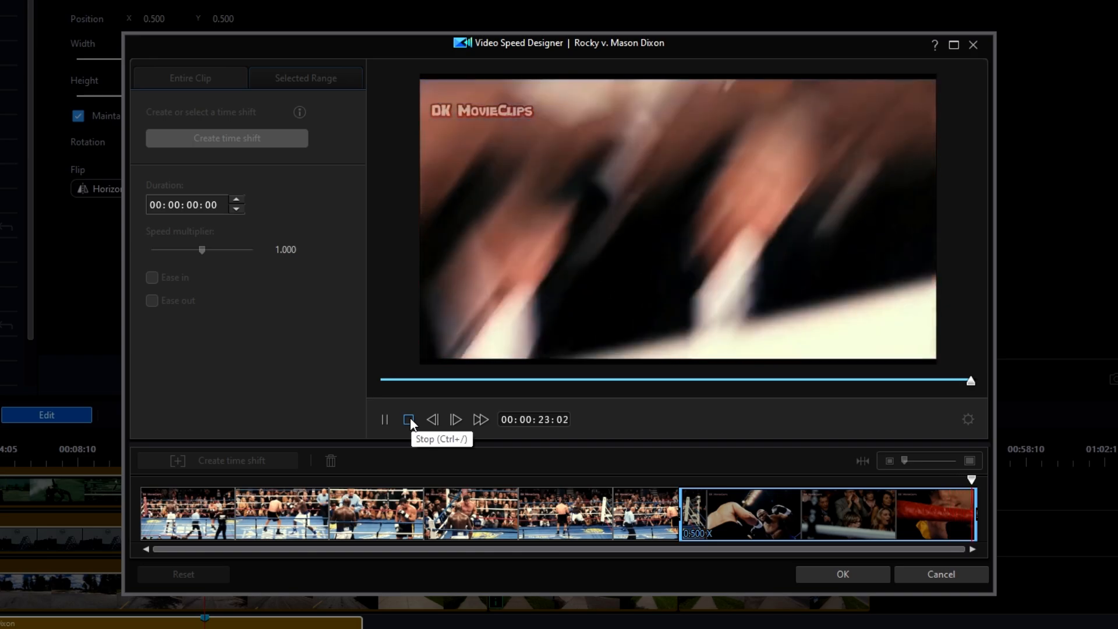
click(409, 420)
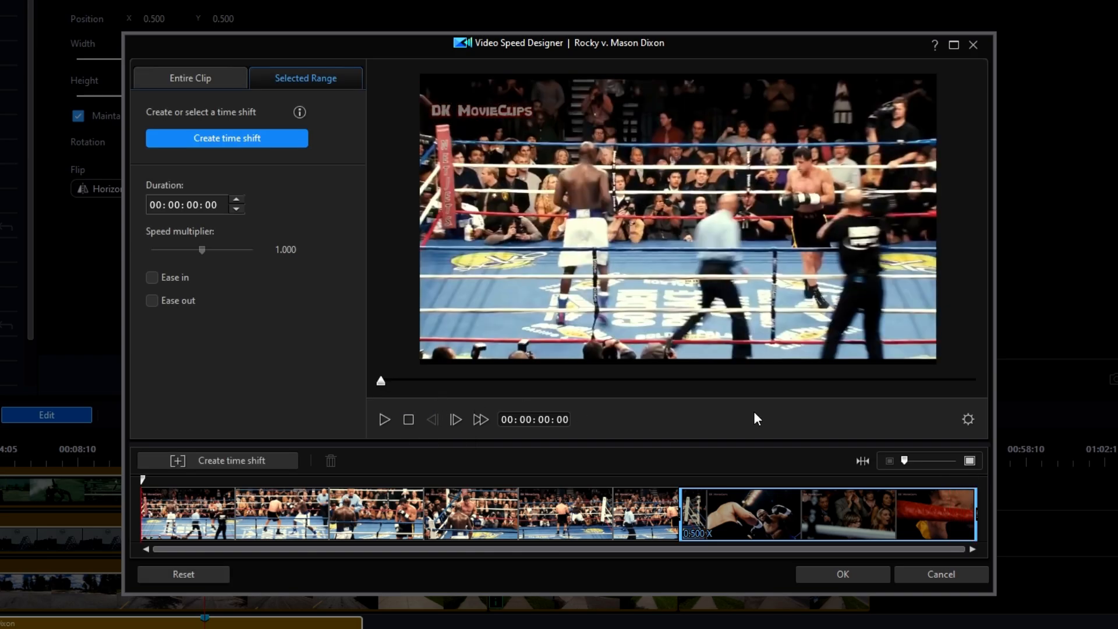
Step: Change the final range's speed multiplier from 0.5 to 0.1, stretching it to 00:01:19:05
click(822, 380)
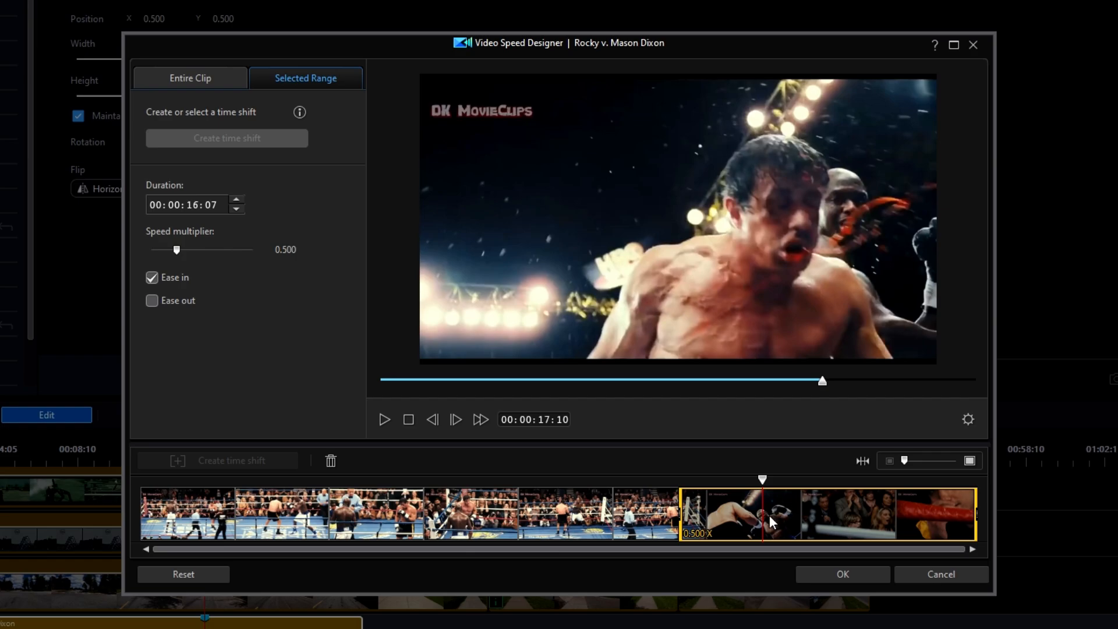
double_click(288, 250)
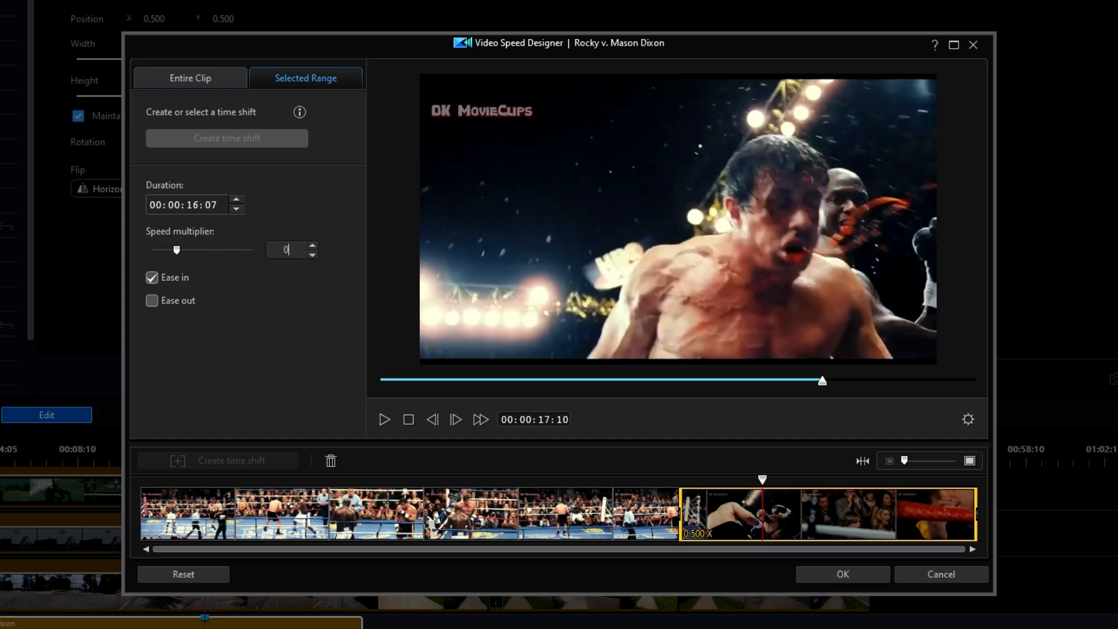
text(0.1)
key(Return)
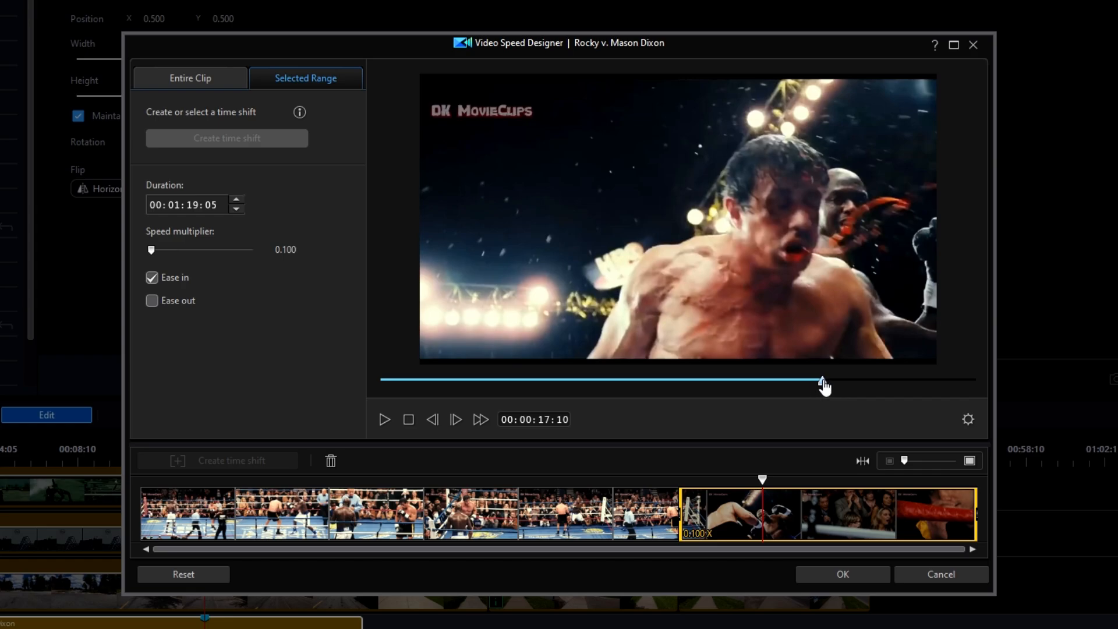
drag(824, 383, 683, 391)
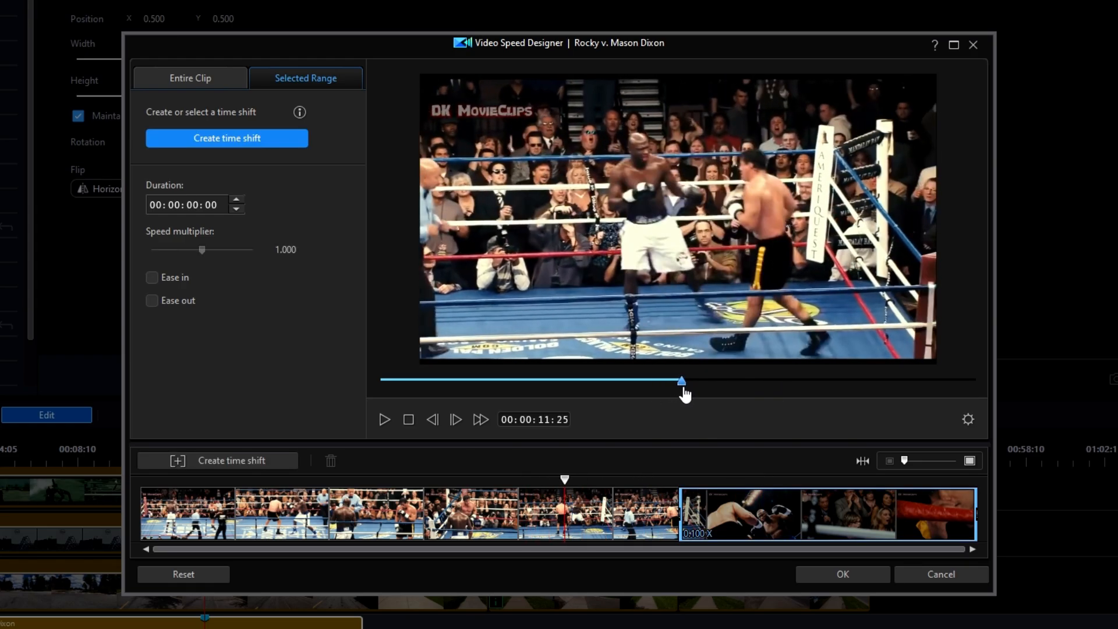
click(384, 419)
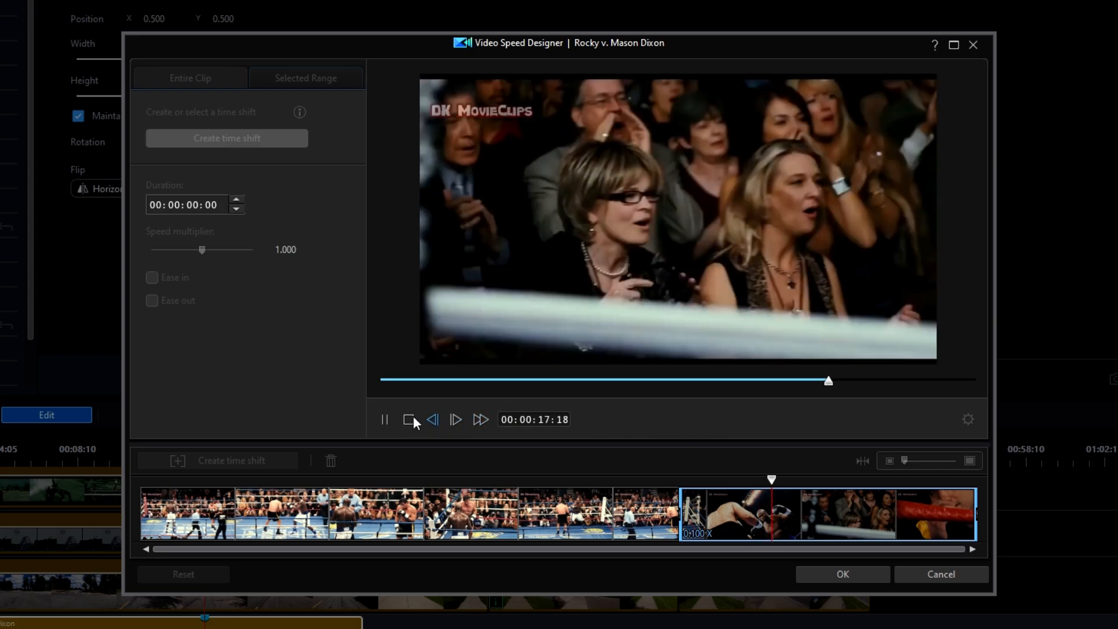
click(408, 419)
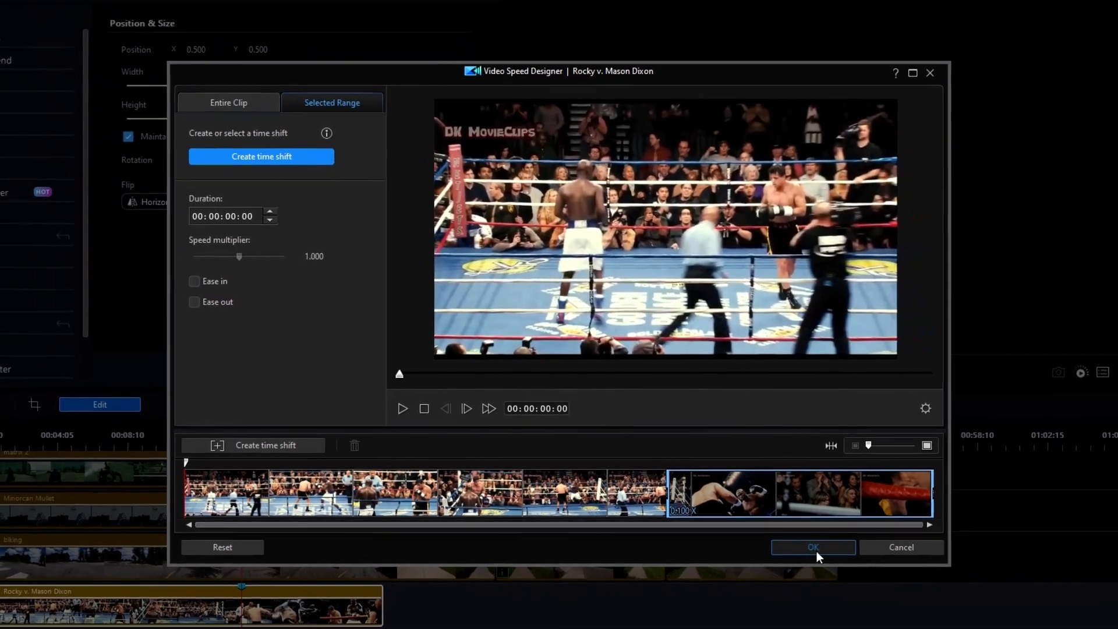
Step: Apply the 0.1x speed change and scroll the timeline to see the stretched Rocky clip
click(846, 576)
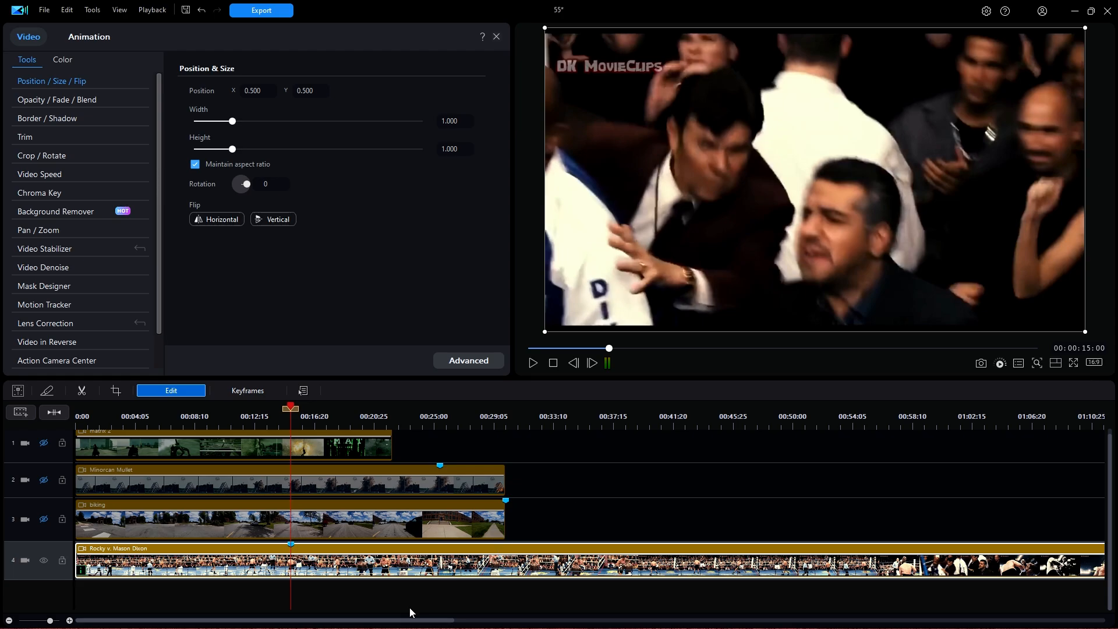
drag(409, 620, 374, 627)
click(54, 175)
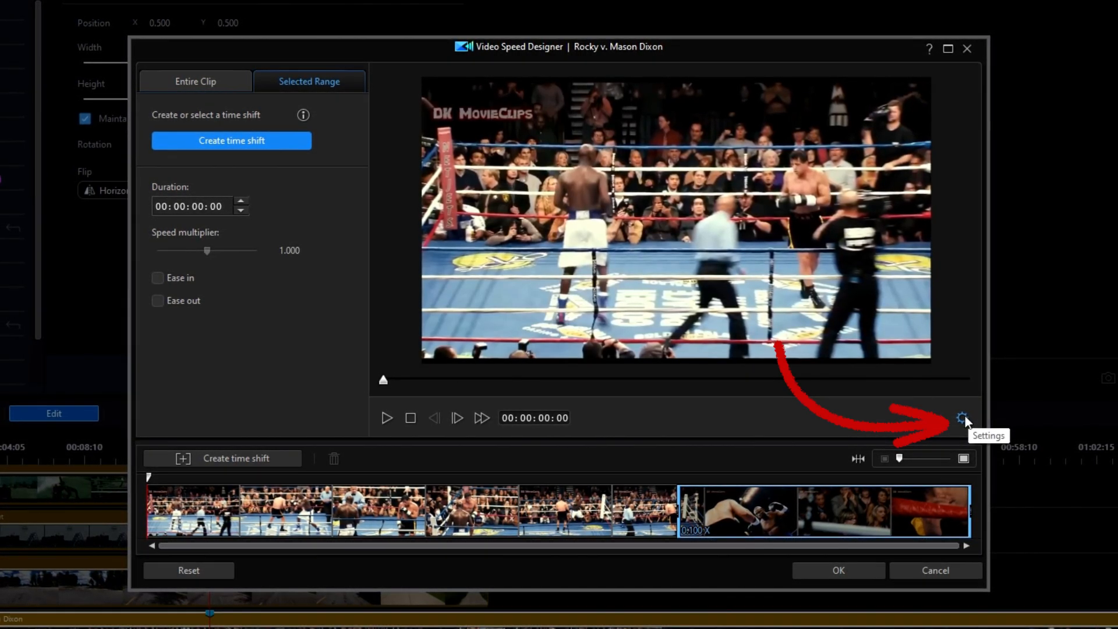
click(962, 418)
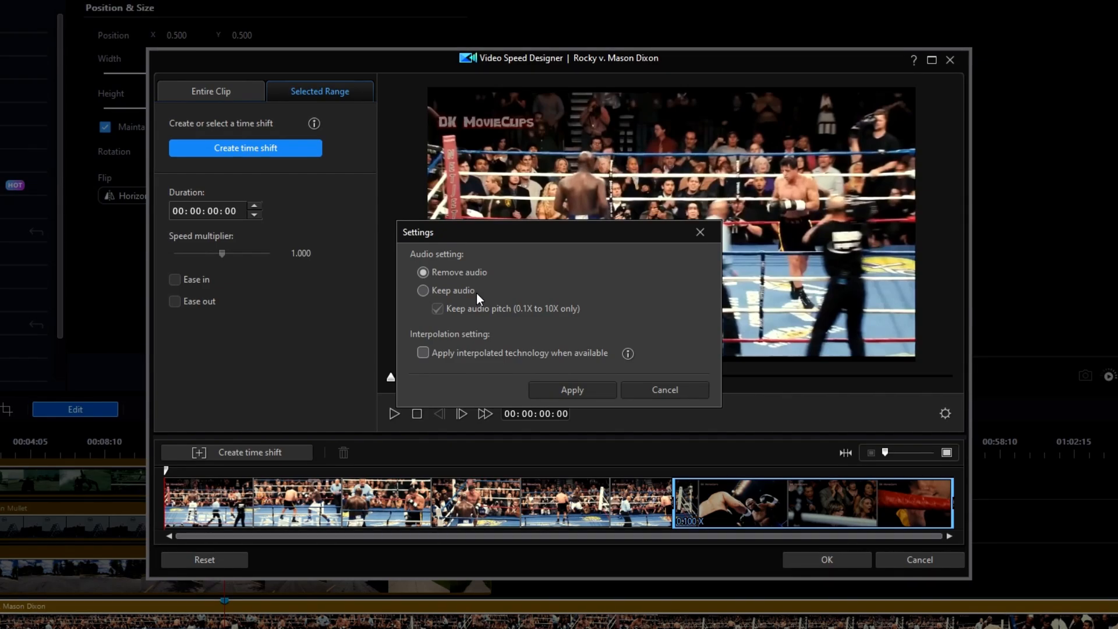
click(424, 291)
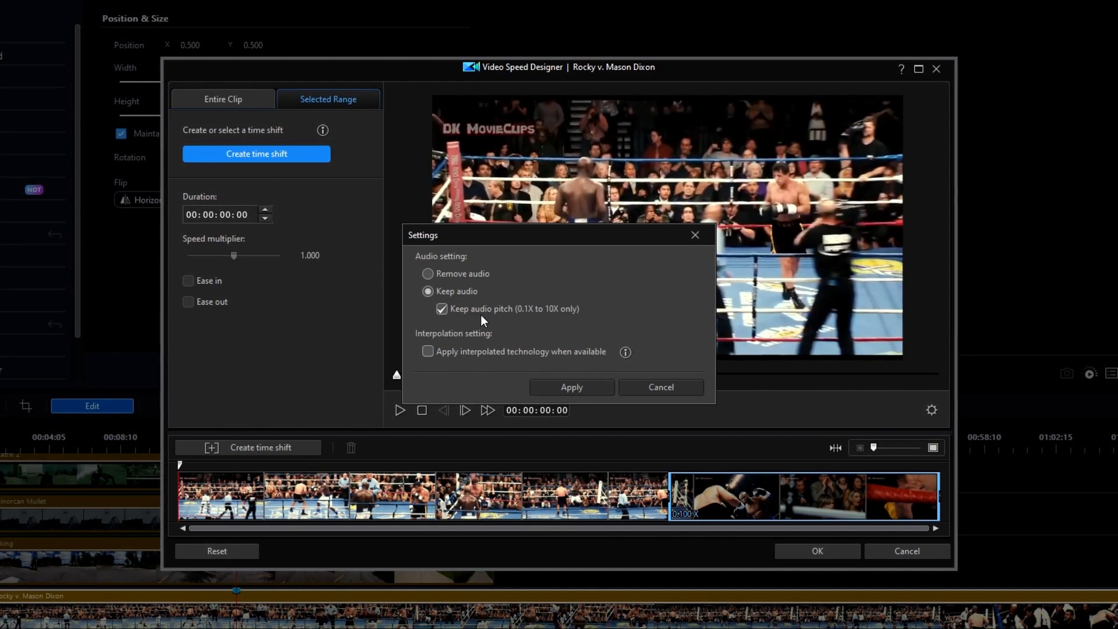
click(444, 308)
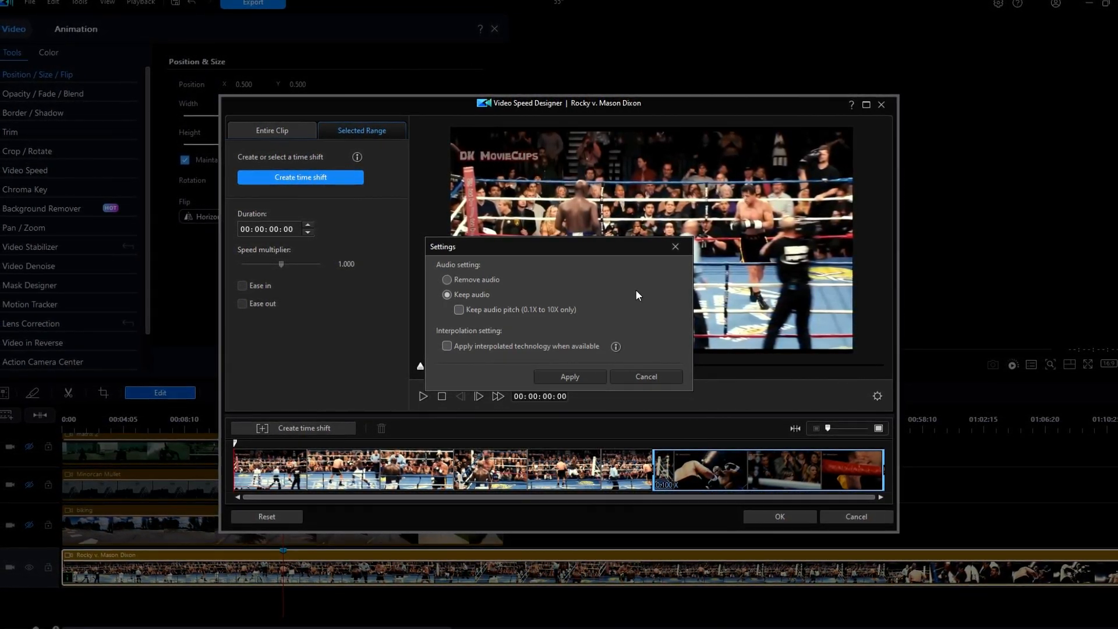
click(645, 376)
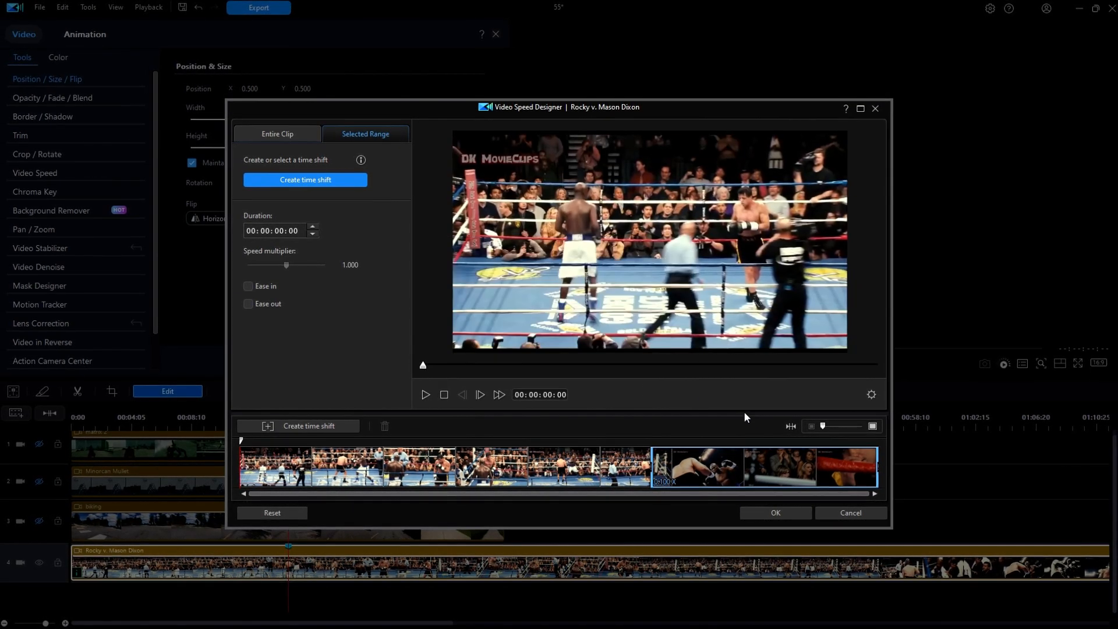
click(852, 513)
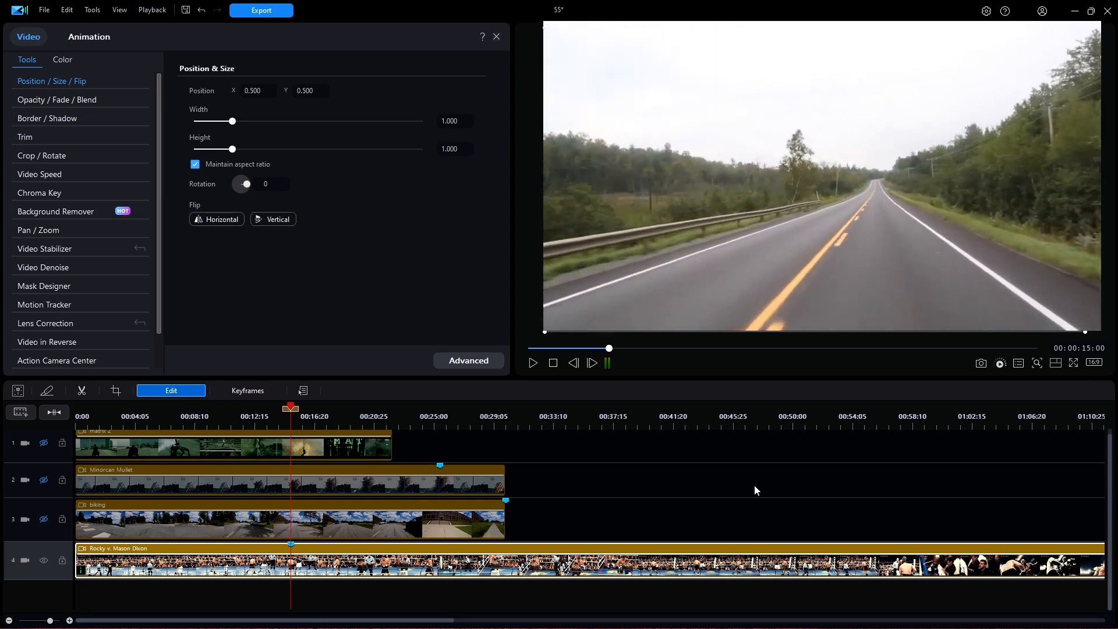
Step: Hide the Rocky track 4, show the Matrix track 1, and move the playhead to about 00:00:20
click(44, 561)
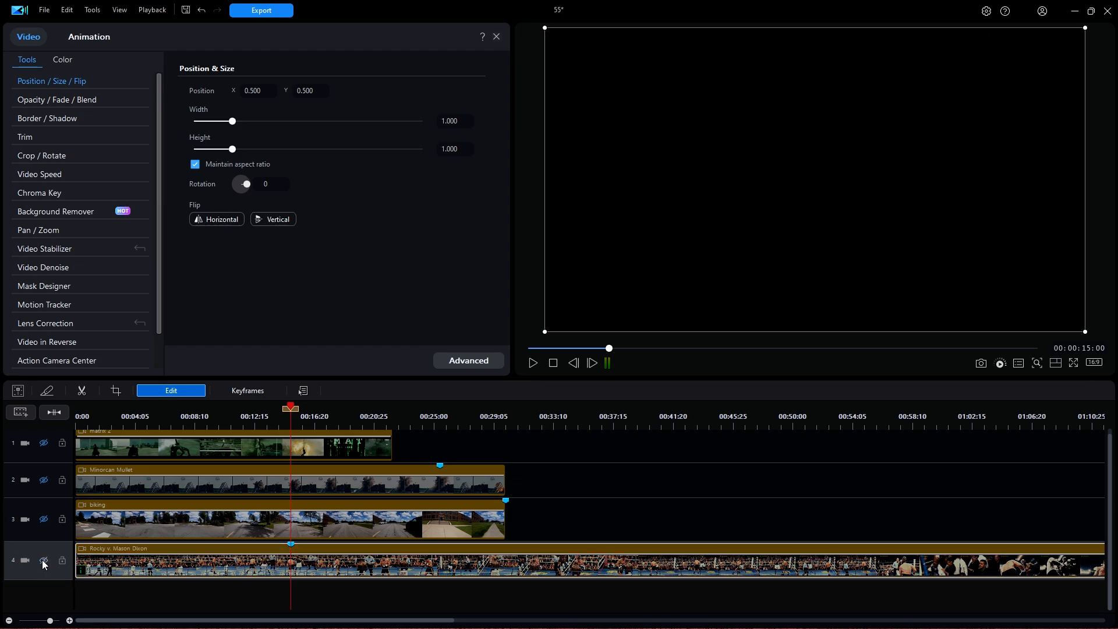
click(44, 443)
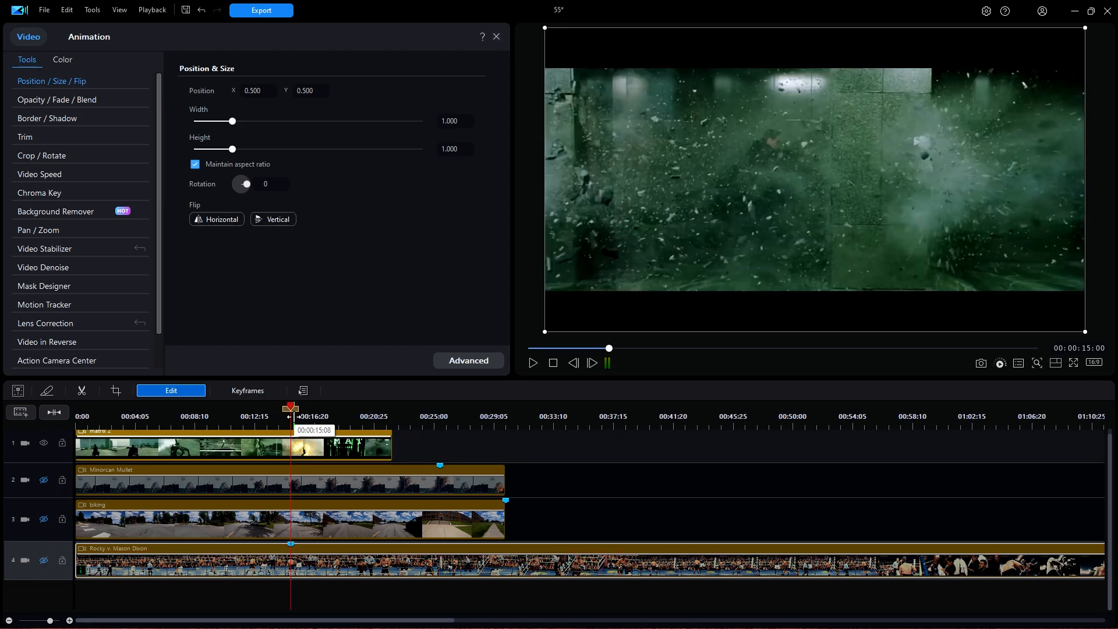
drag(291, 407, 367, 409)
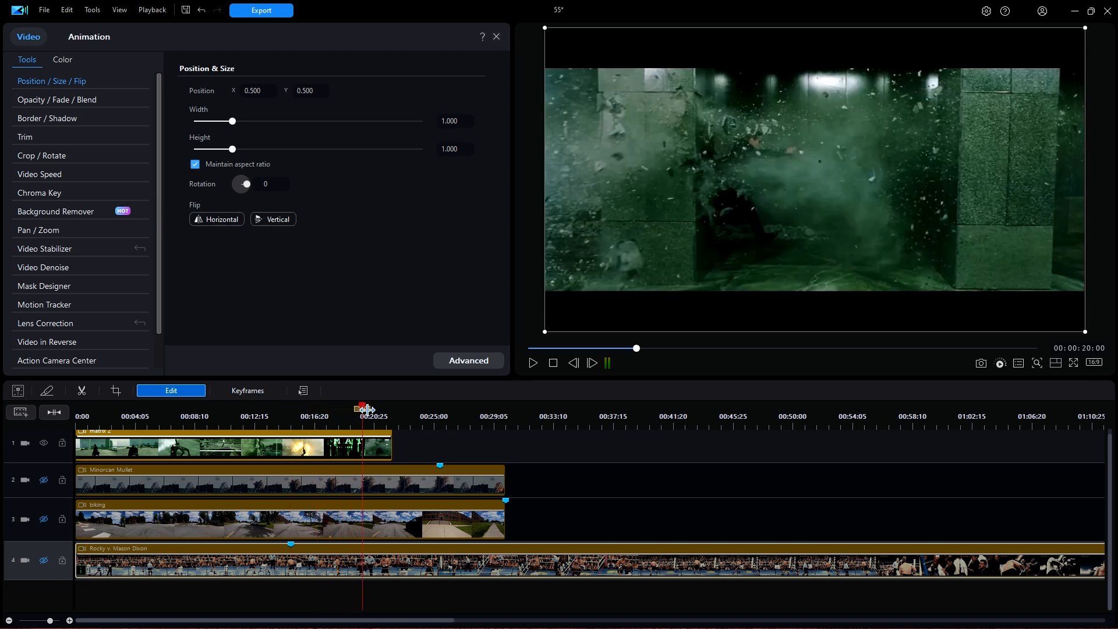
click(368, 410)
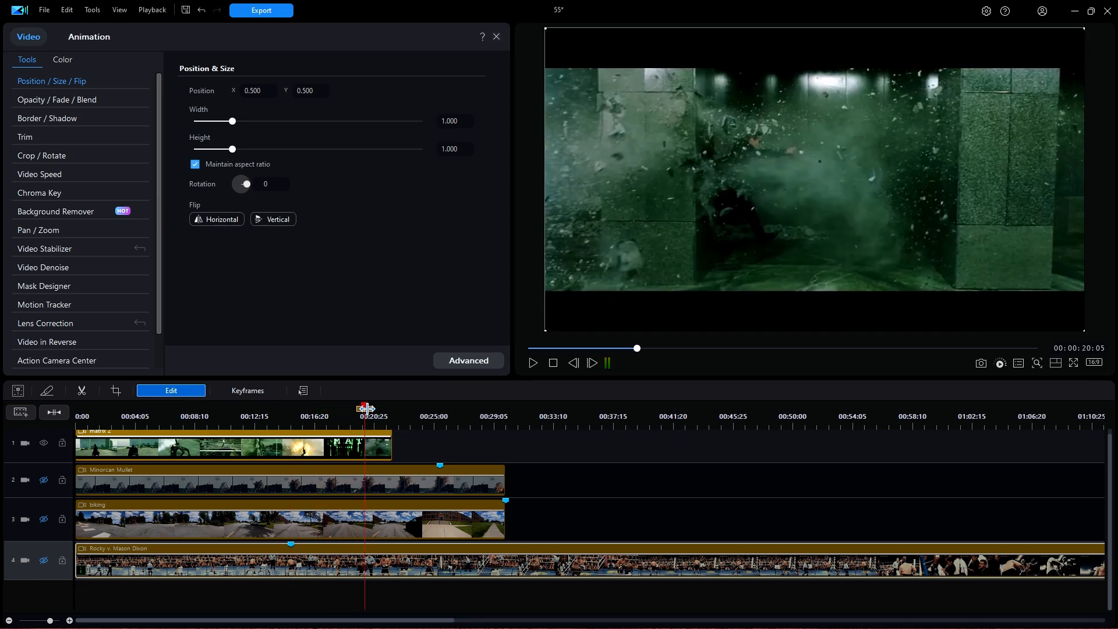